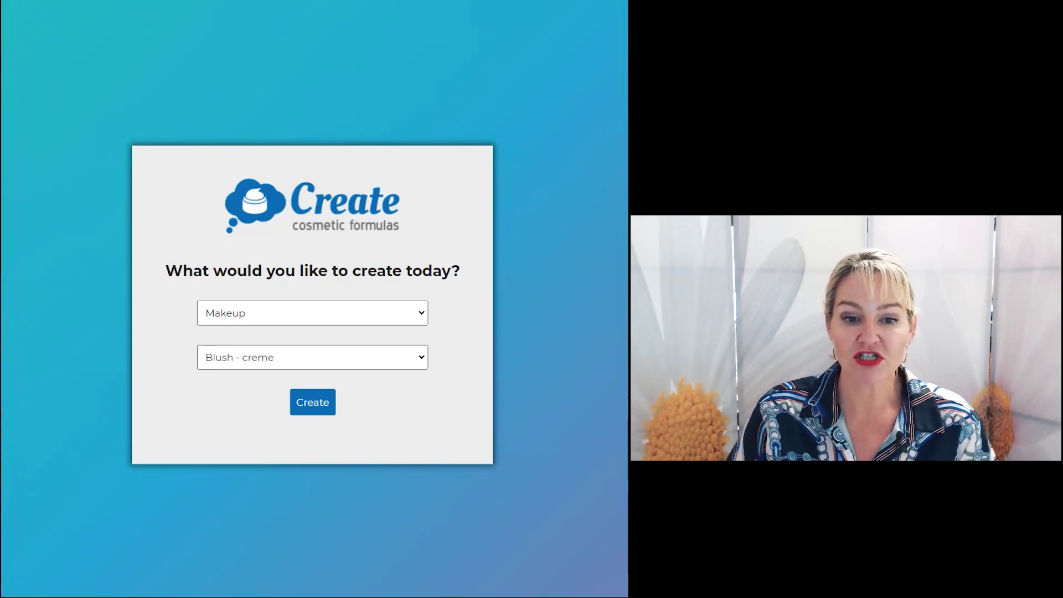
Choose Skin and Hair Care, then Shampoo, and create the formula with water at 100.00%.
click(421, 311)
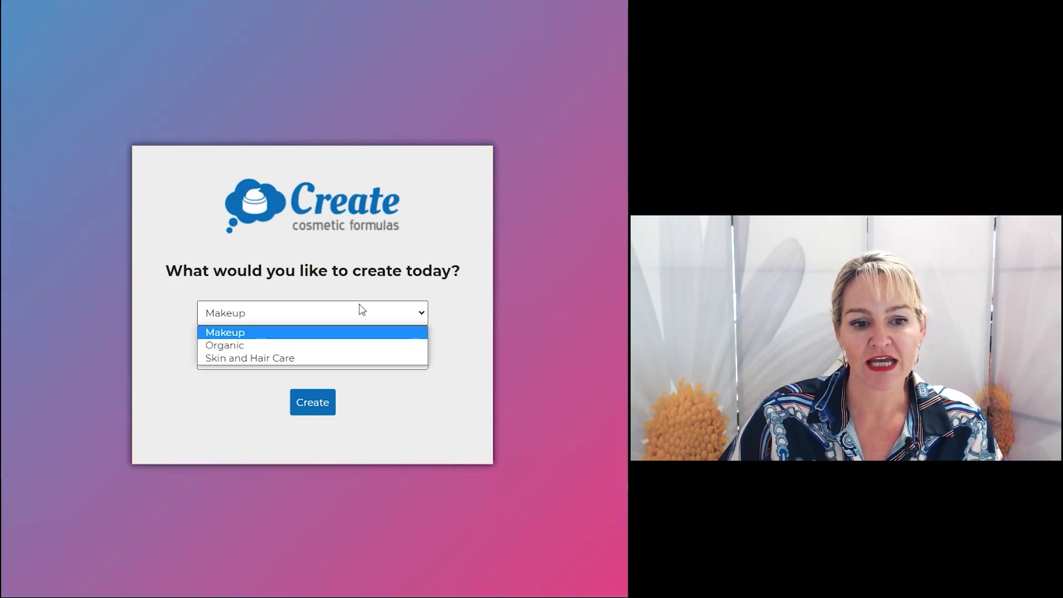
click(262, 358)
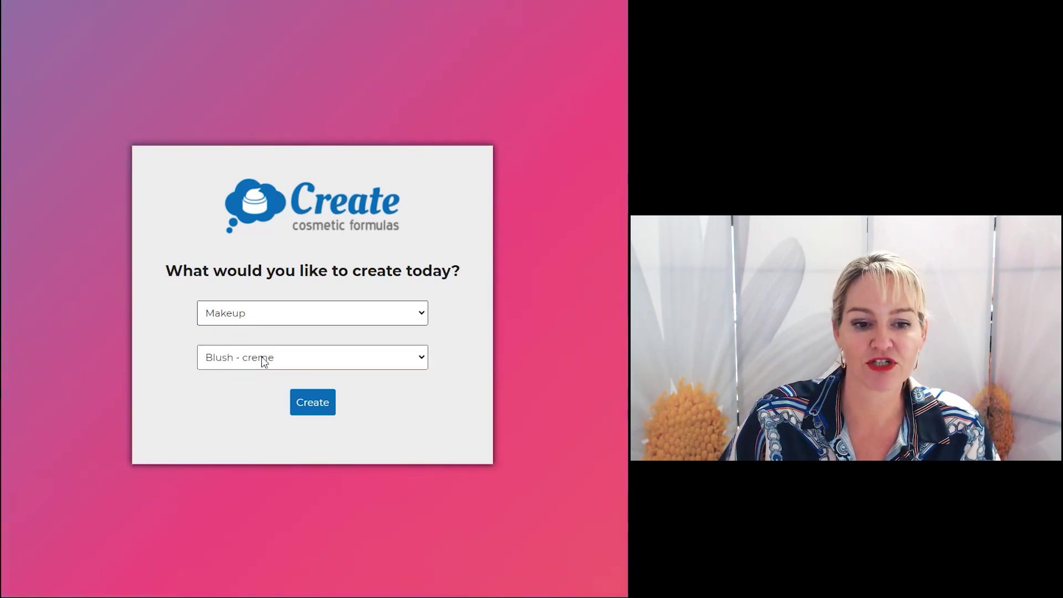
click(263, 360)
scroll(264, 262, down, 4)
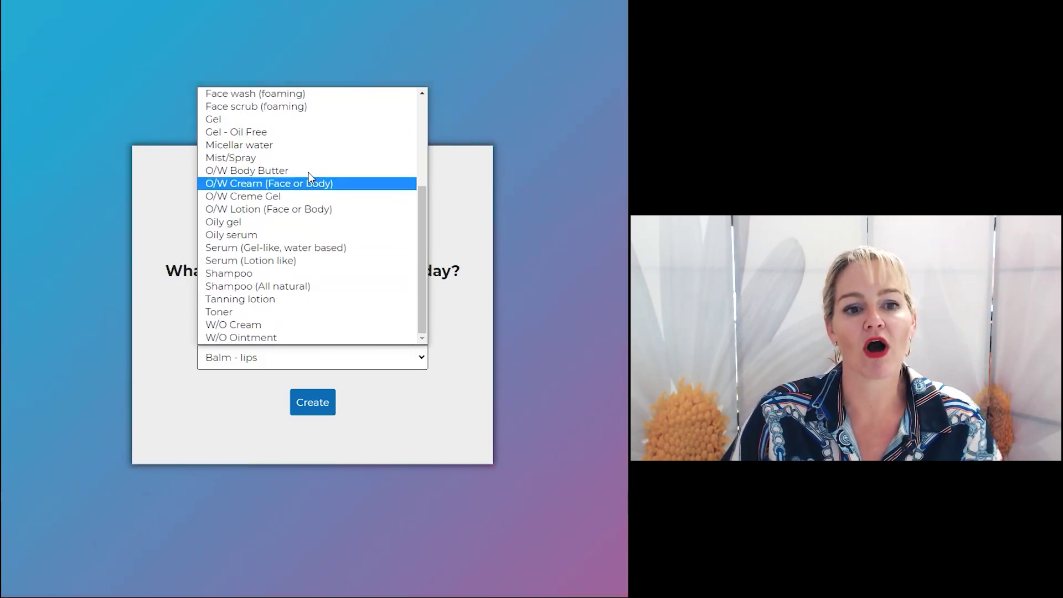
scroll(270, 91, up, 1)
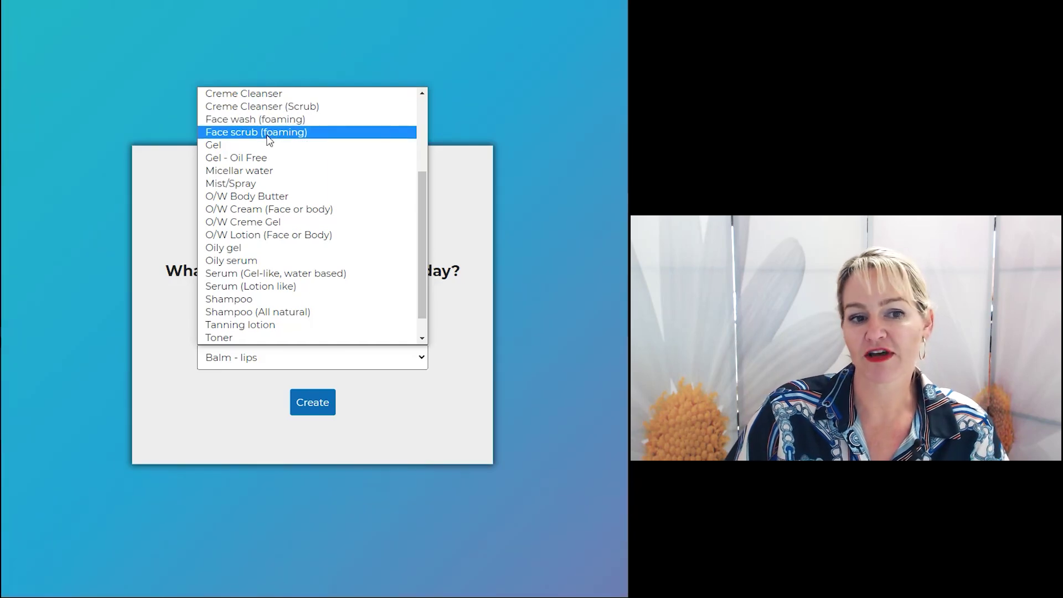
scroll(277, 230, down, 1)
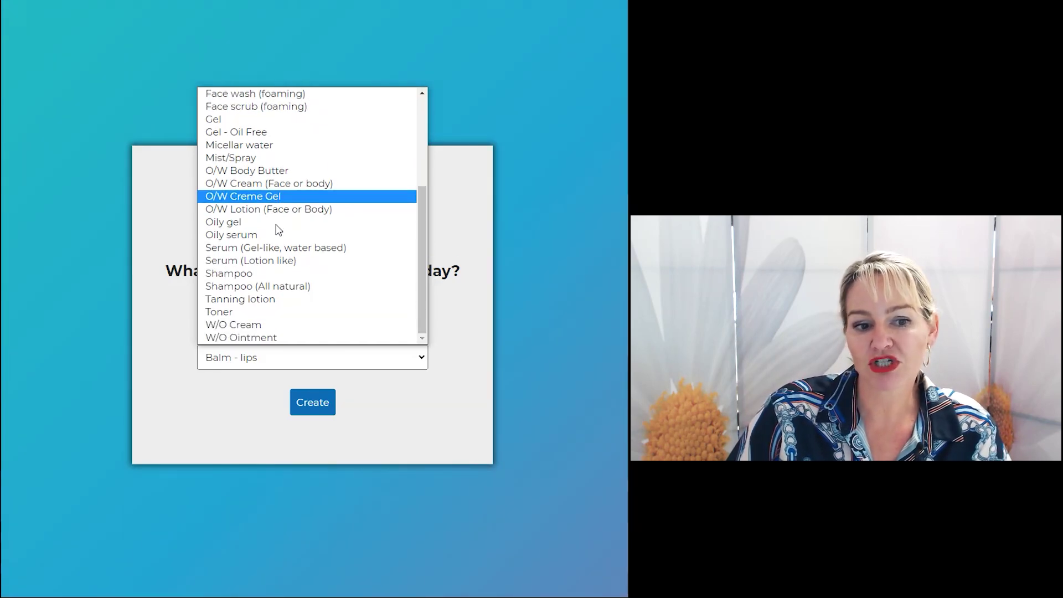
scroll(277, 230, up, 1)
scroll(277, 230, up, 4)
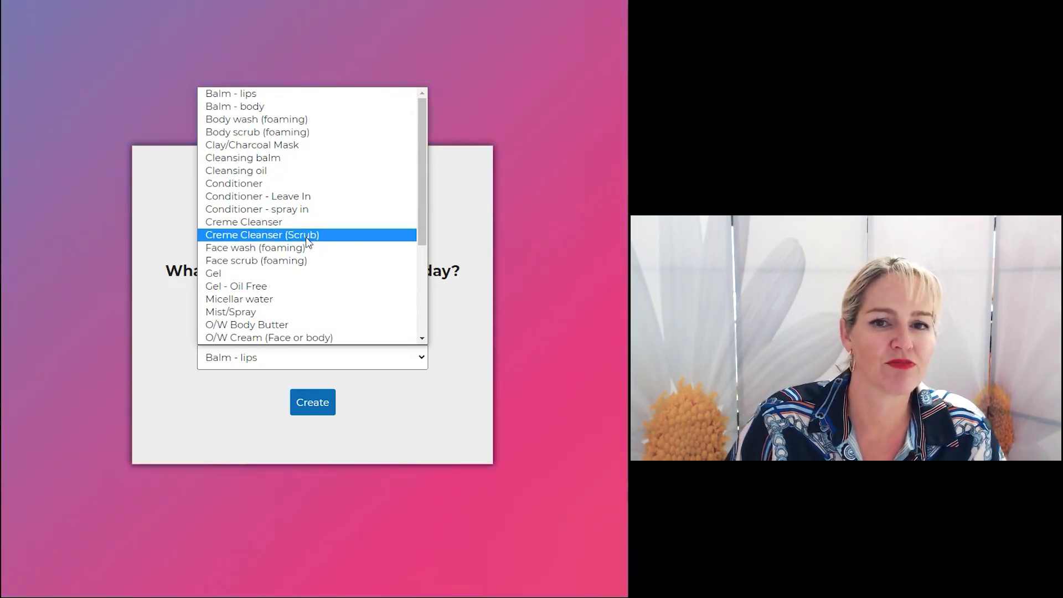
scroll(307, 239, down, 4)
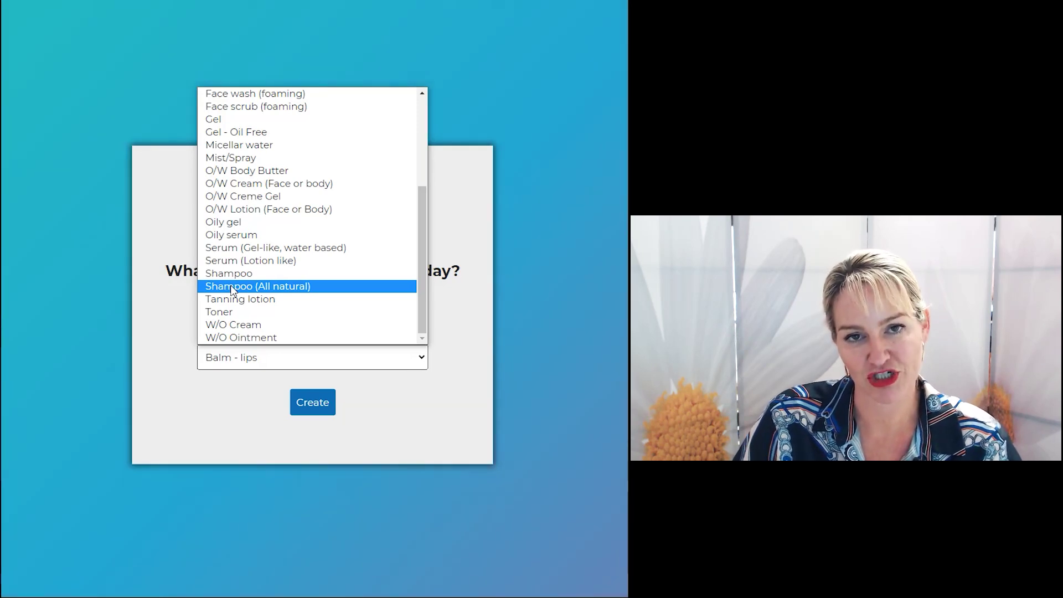
click(237, 274)
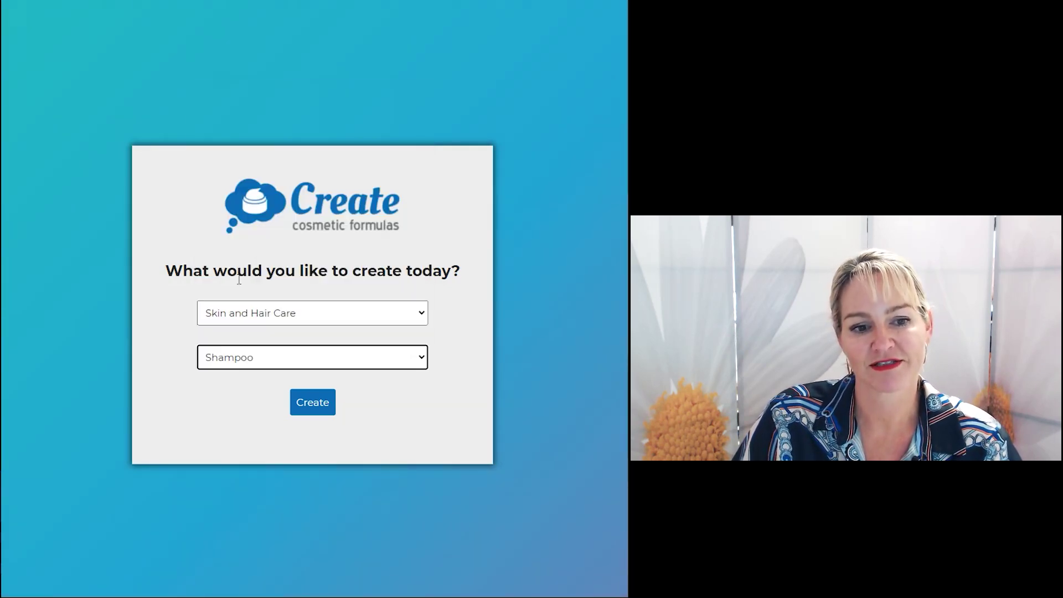
click(311, 408)
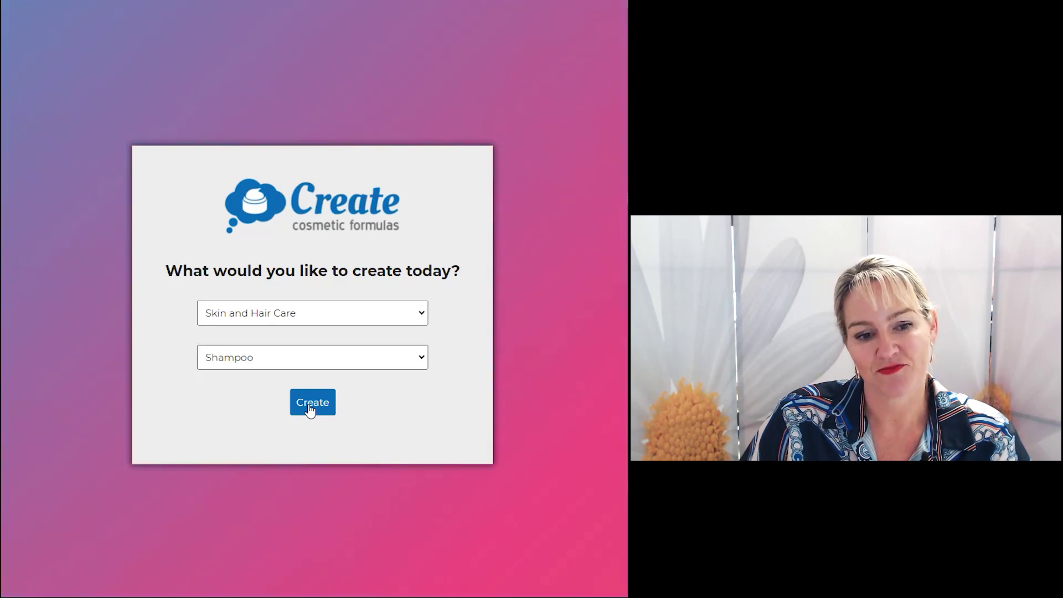
Review the shampoo's ingredient sections and start choosing the anionic primary surfactant (2.00–40.00%).
scroll(541, 202, down, 8)
scroll(541, 203, down, 1)
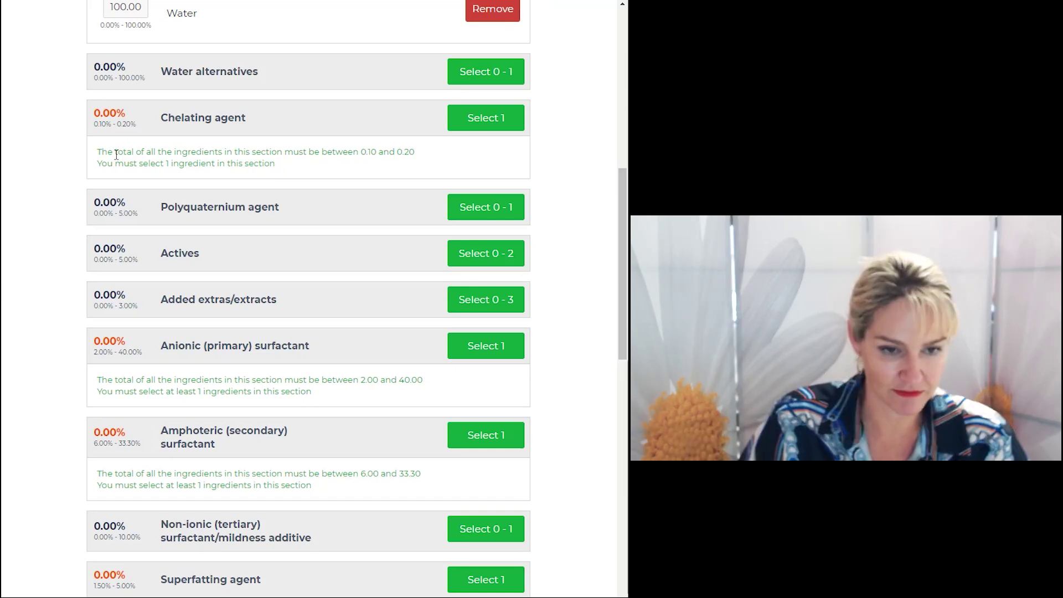
scroll(151, 214, down, 3)
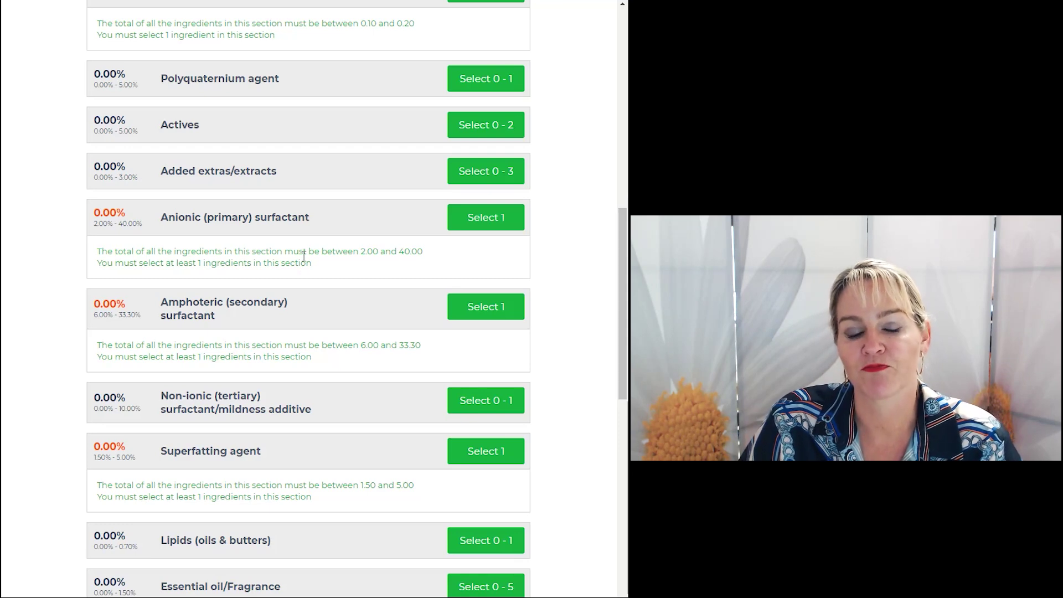
click(498, 221)
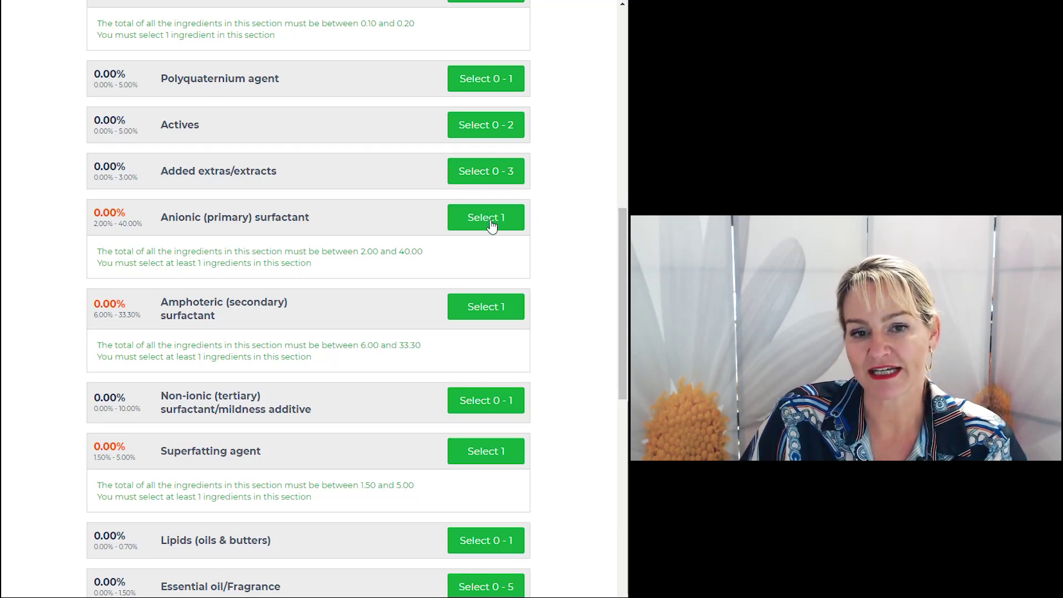
Browse the list of anionic primary surfactant options.
scroll(377, 221, up, 4)
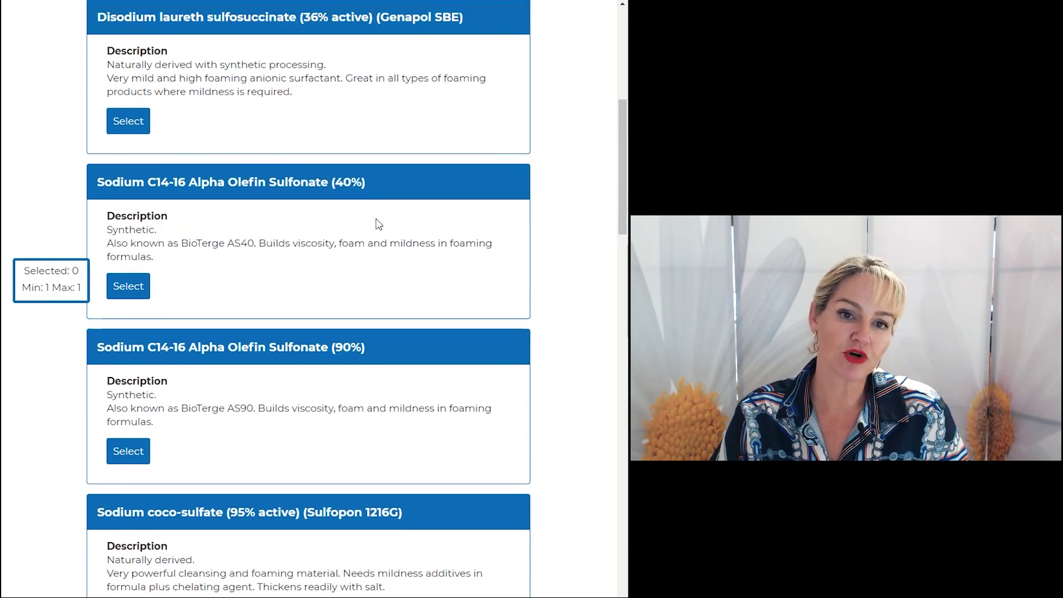
scroll(377, 221, up, 5)
scroll(377, 221, down, 9)
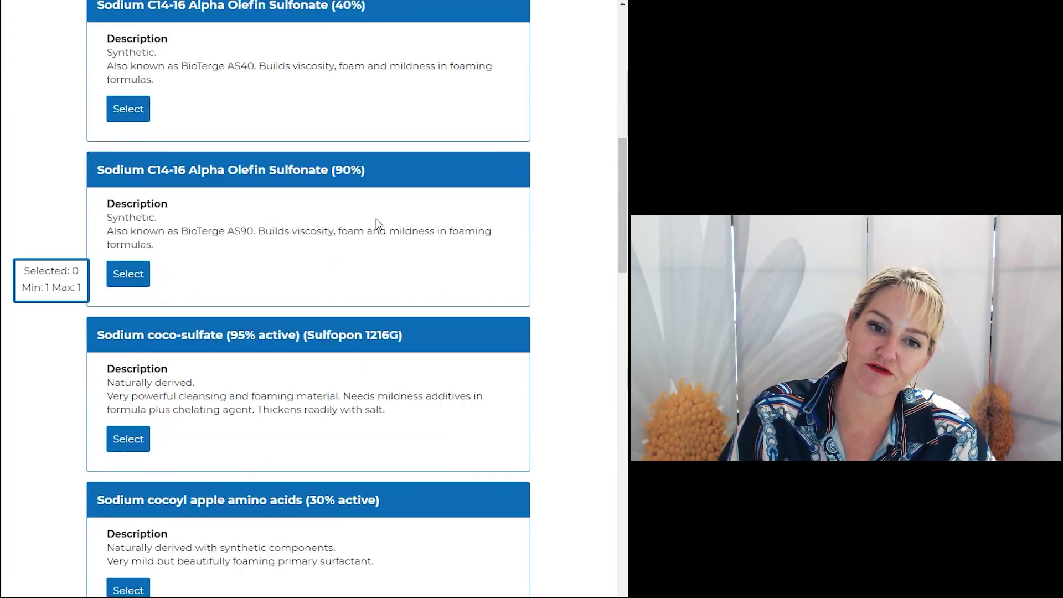
scroll(377, 221, down, 18)
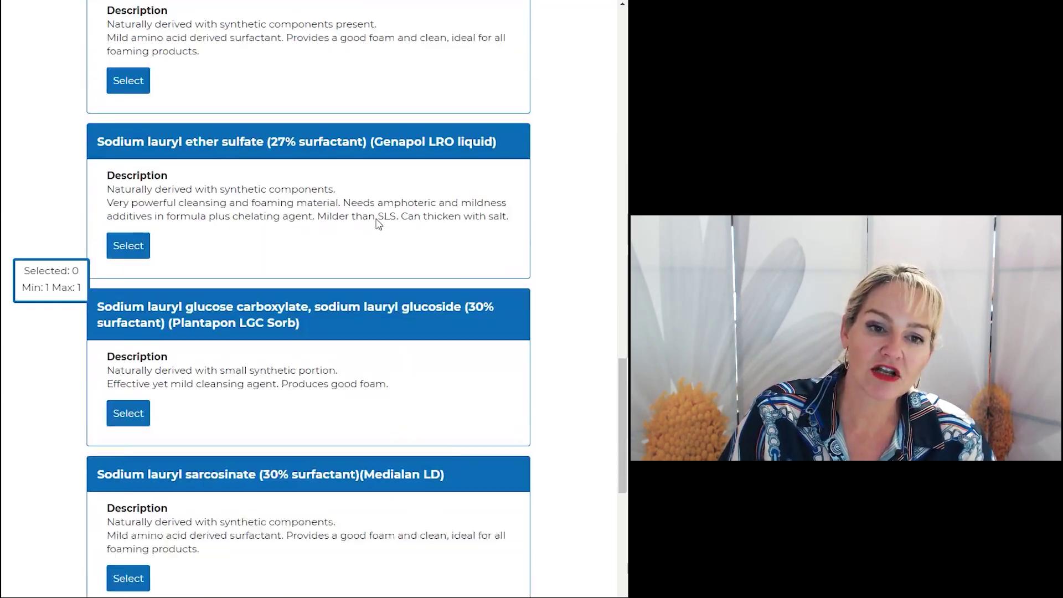
scroll(378, 223, down, 8)
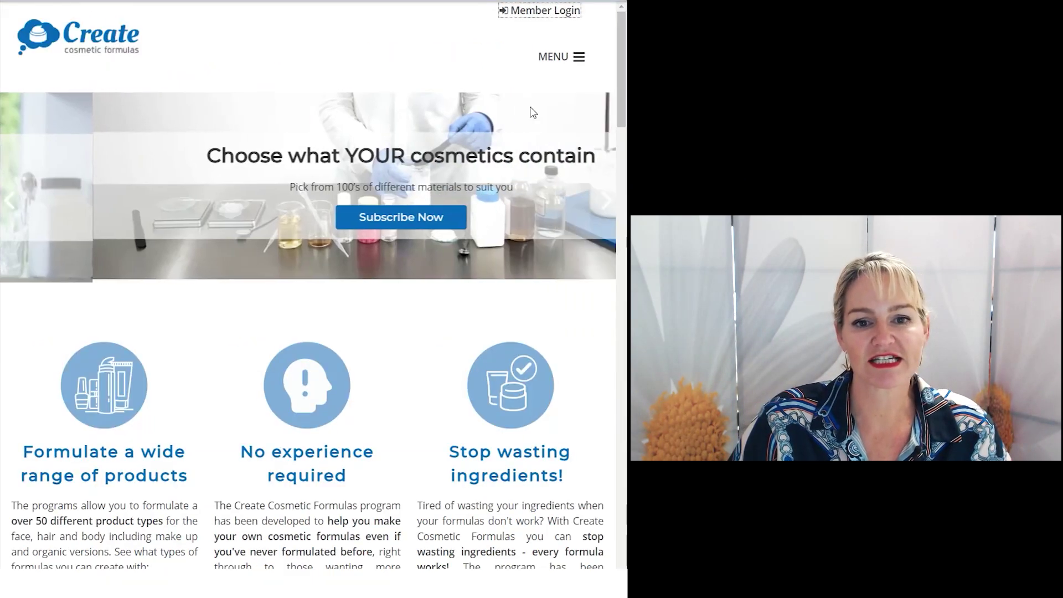
Go to the Ingredient Suppliers page from the site menu and browse suppliers by country.
click(568, 58)
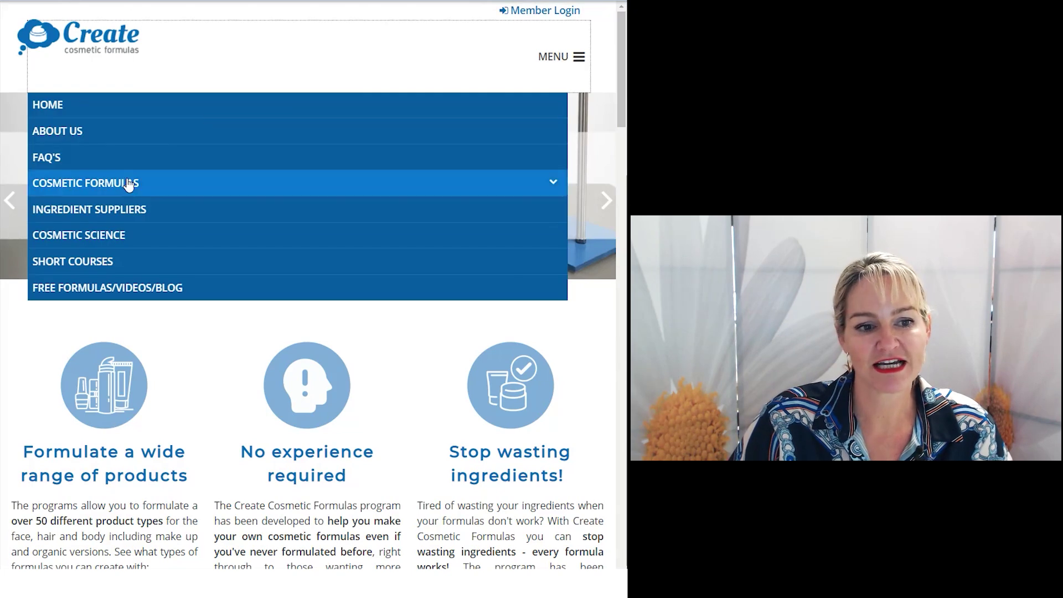
click(124, 216)
scroll(418, 338, down, 10)
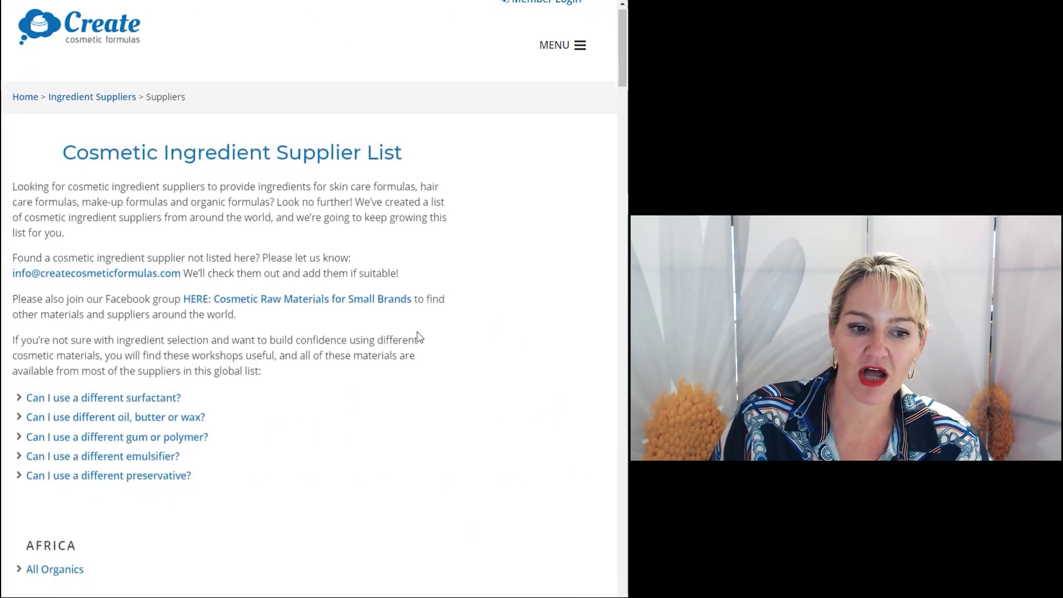
scroll(264, 247, down, 15)
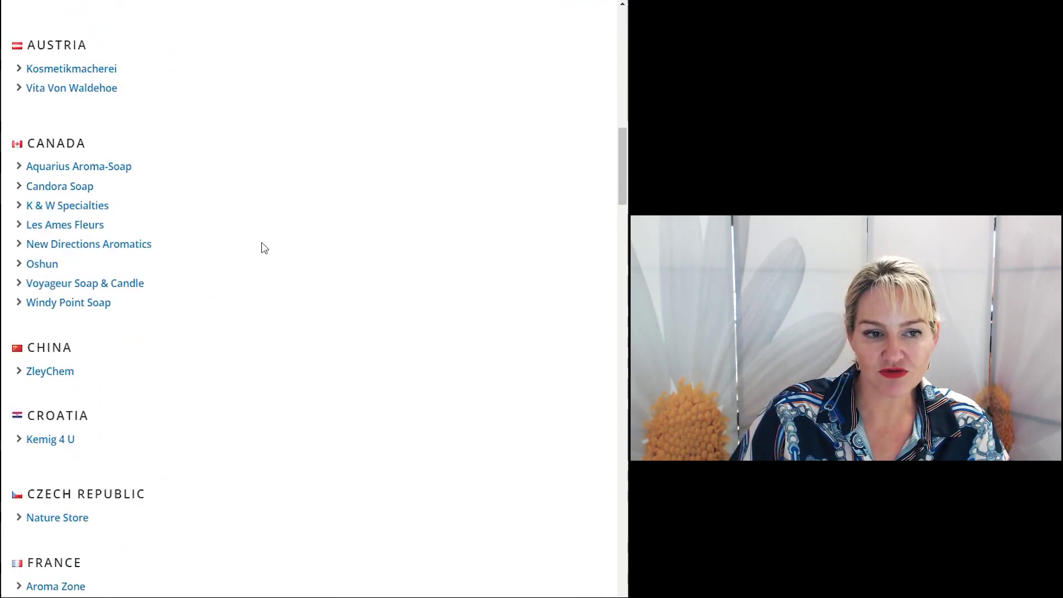
scroll(264, 248, down, 15)
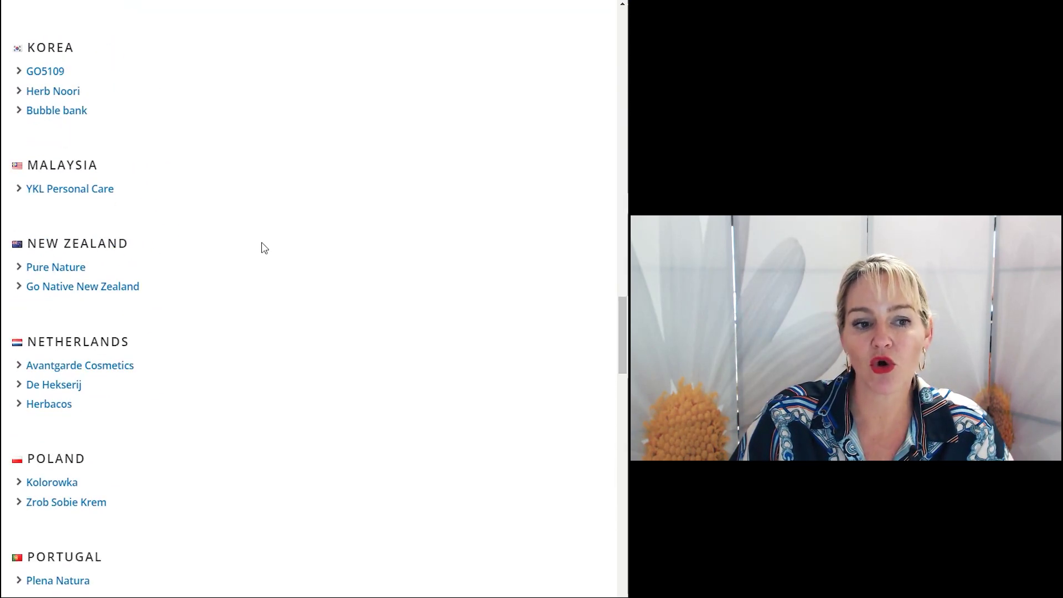
scroll(264, 247, down, 8)
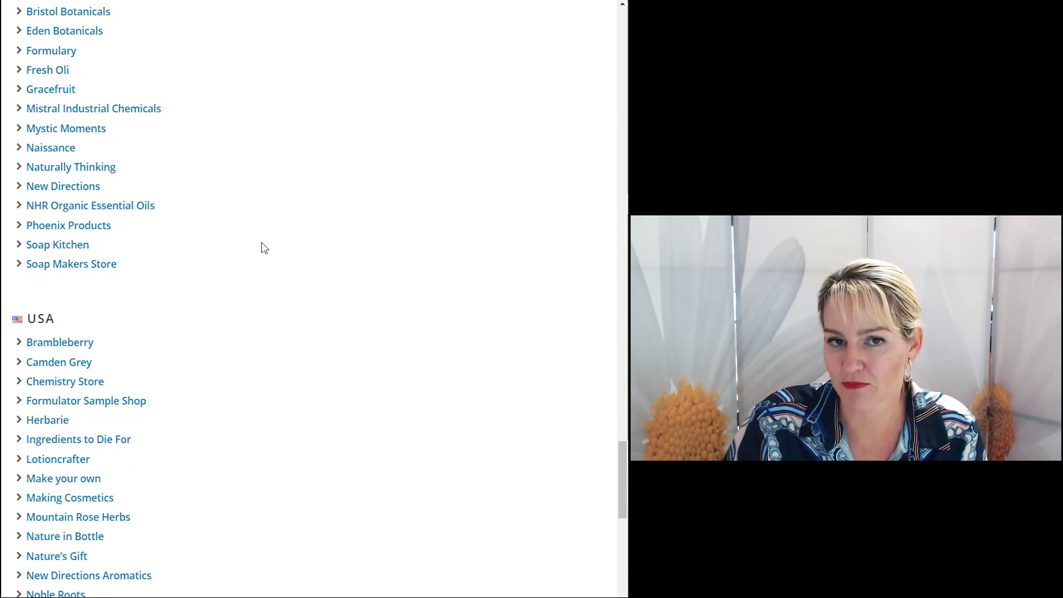
scroll(264, 248, up, 10)
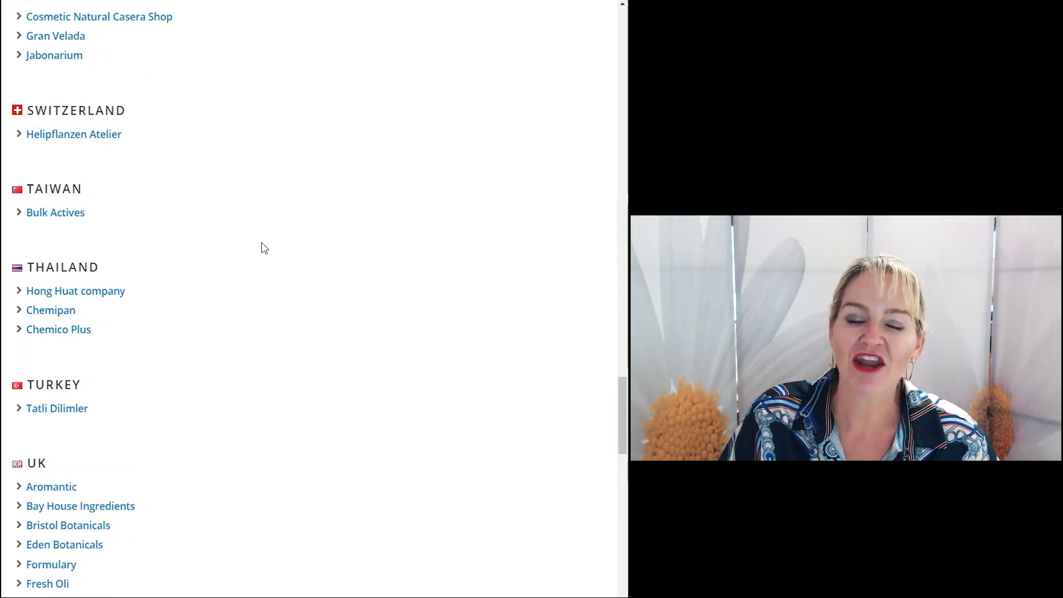
scroll(264, 247, up, 20)
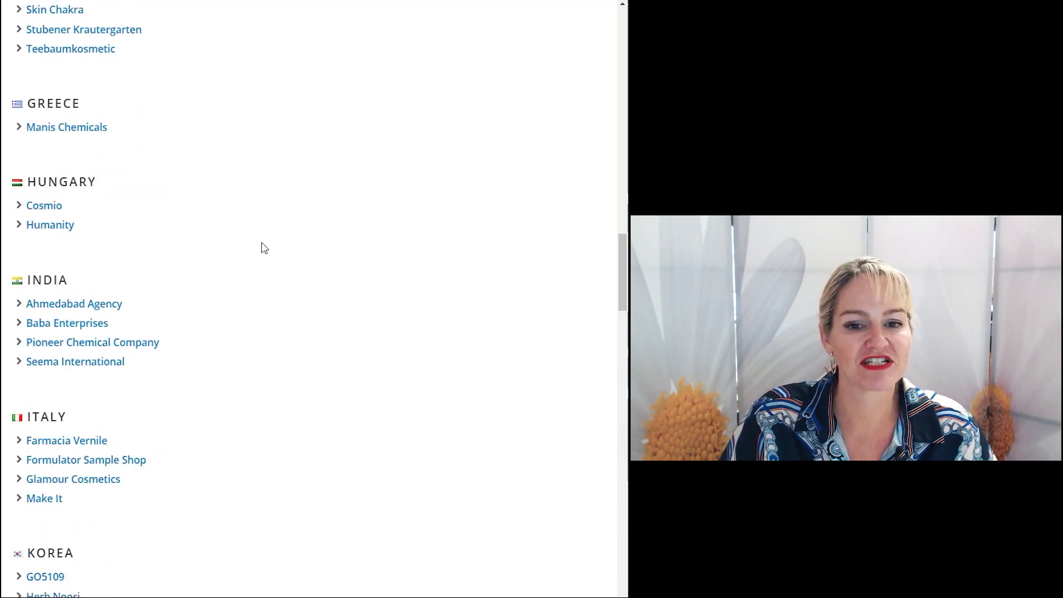
scroll(265, 248, up, 20)
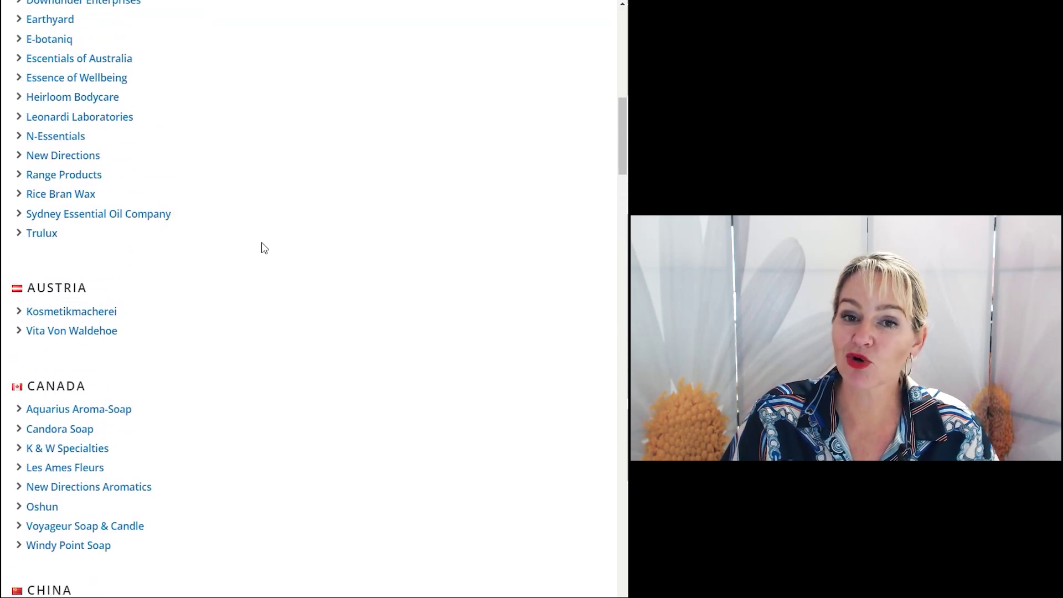
scroll(264, 248, up, 5)
scroll(264, 247, down, 14)
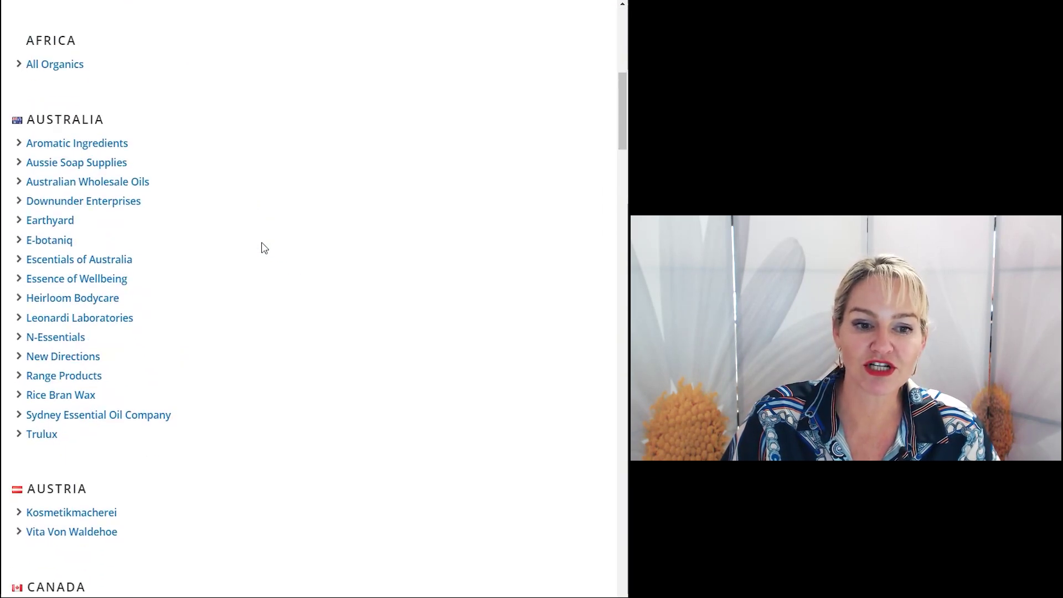
scroll(264, 247, down, 14)
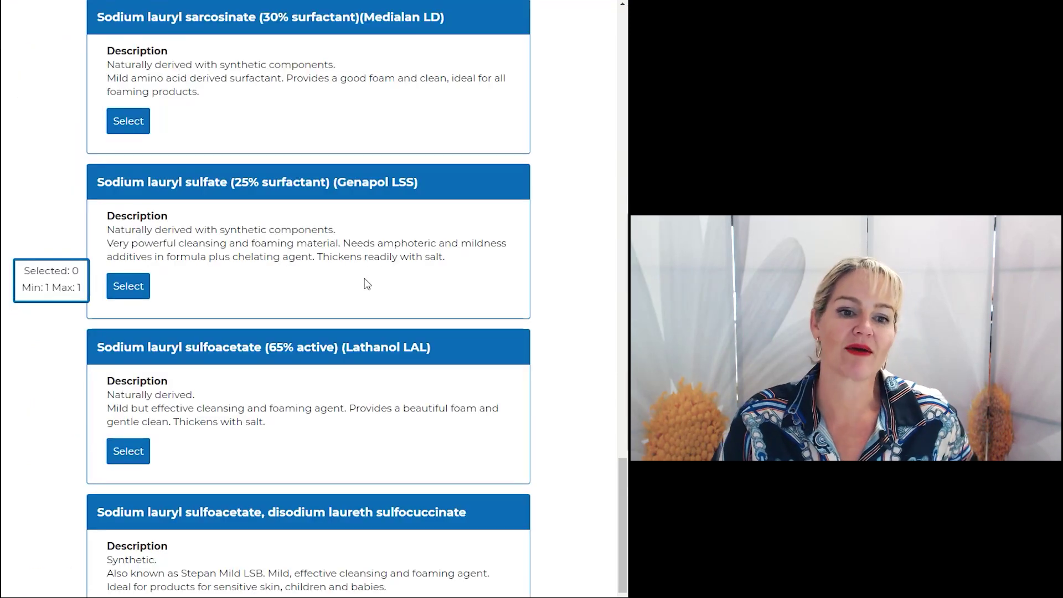
Scroll the anionic surfactant list to the sodium cocoyl apple amino acids entries.
scroll(332, 288, down, 1)
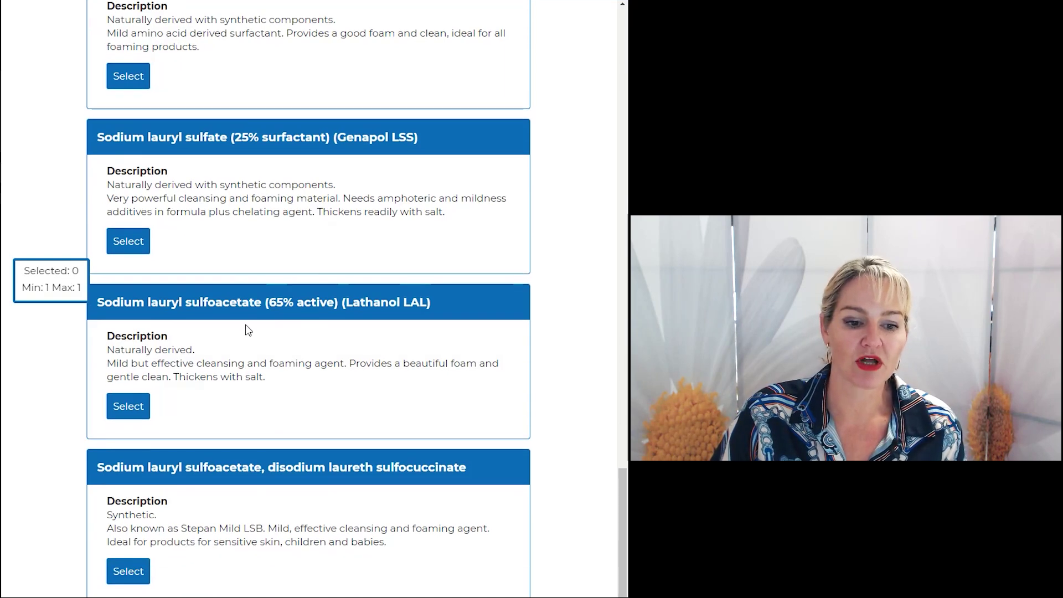
scroll(247, 330, up, 7)
scroll(248, 330, up, 15)
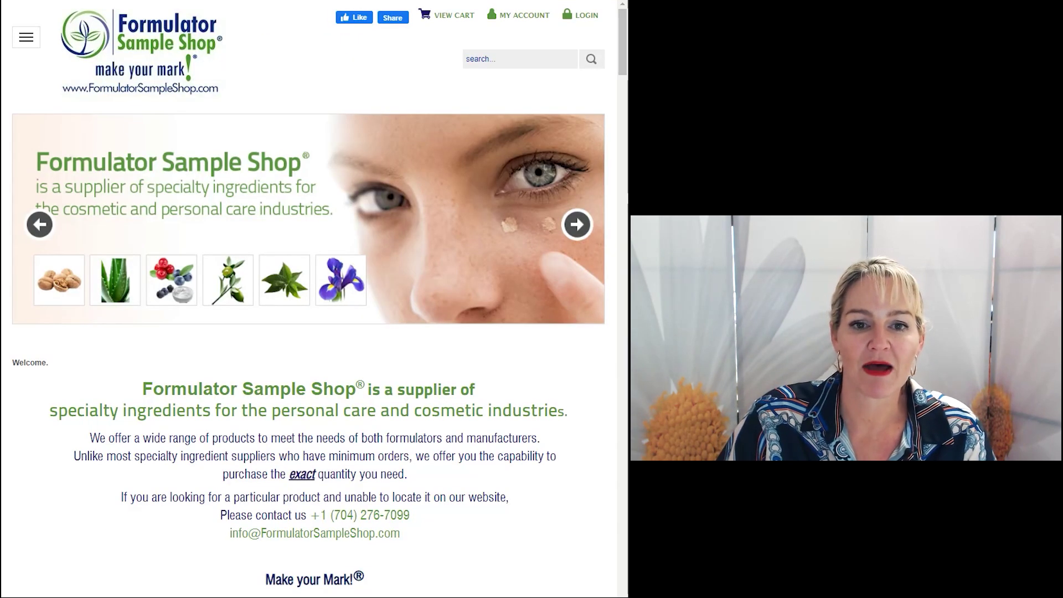
Search Formulator Sample Shop for 'apple amino' and view the FSS Foaming Apple product page.
click(516, 60)
text(app)
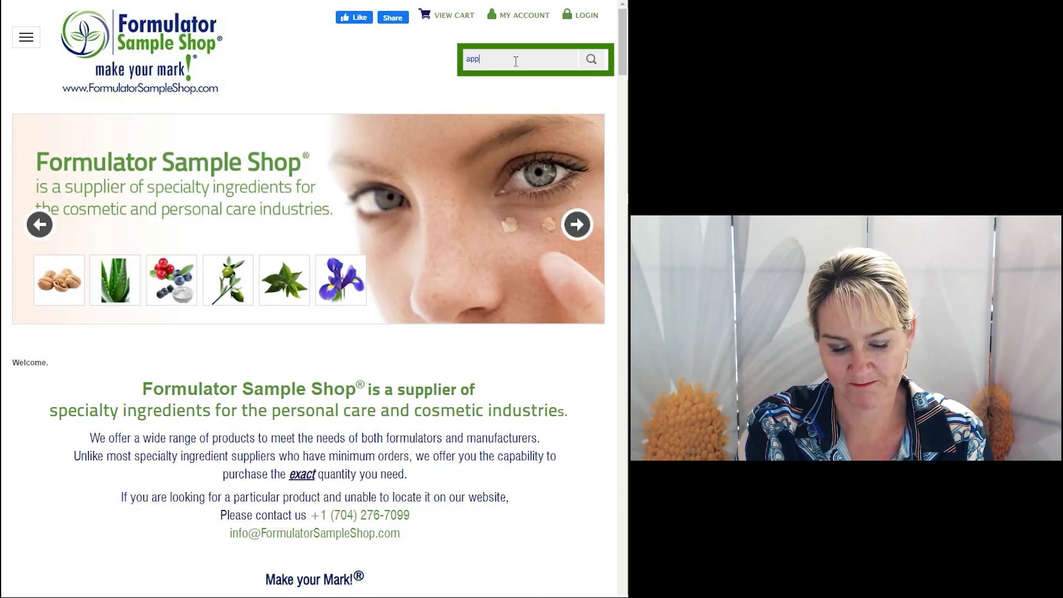
text(le amino)
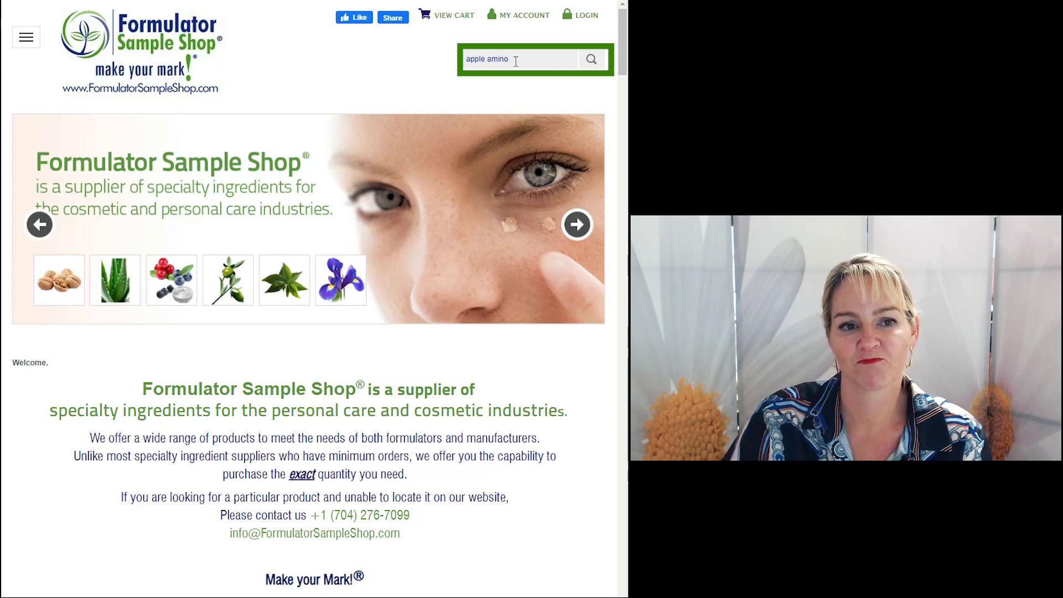
key(Return)
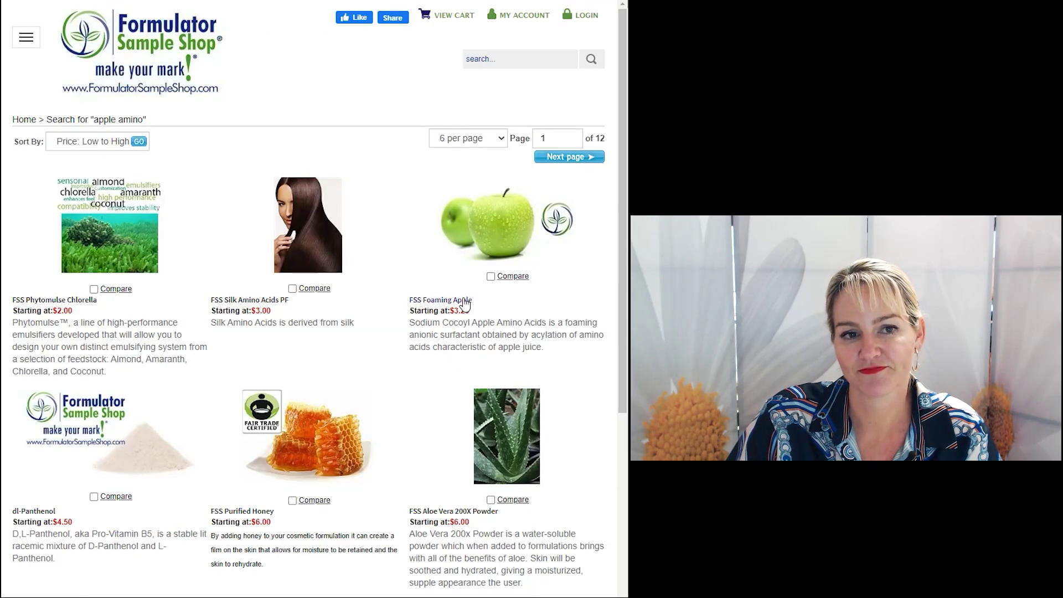
click(464, 304)
scroll(142, 268, down, 10)
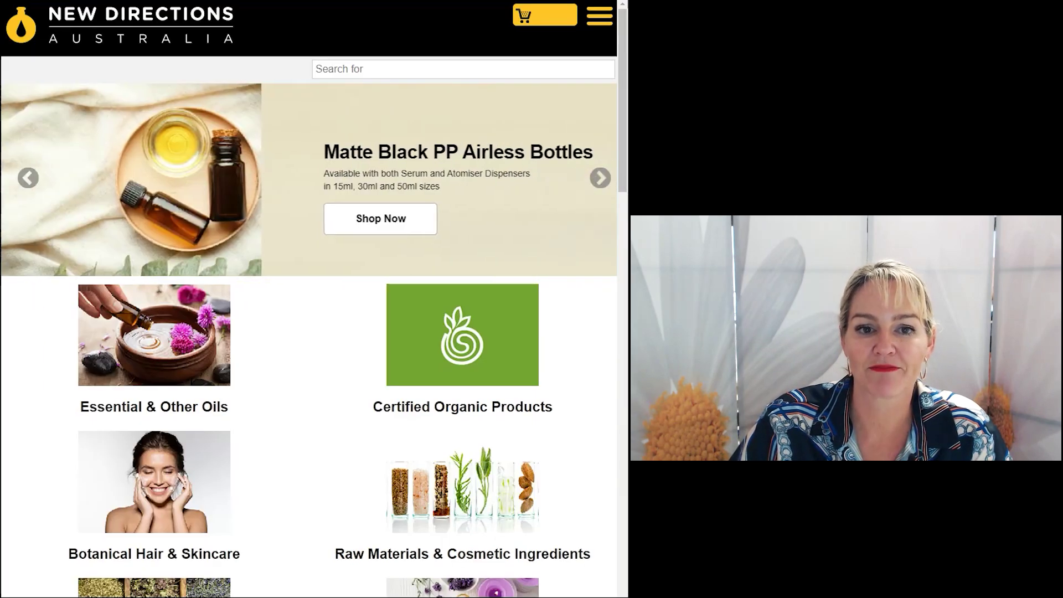
Search for 'cocoyl glutamate' and review the five Sodium Cocoyl Glutamate sizes and prices.
click(358, 69)
text(coco)
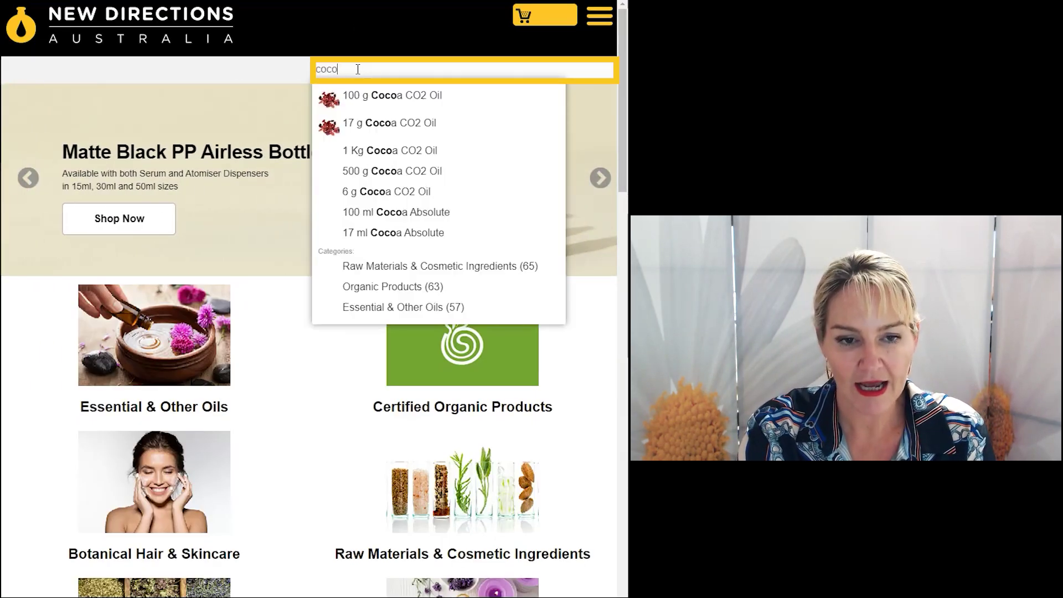
text(yl gluta)
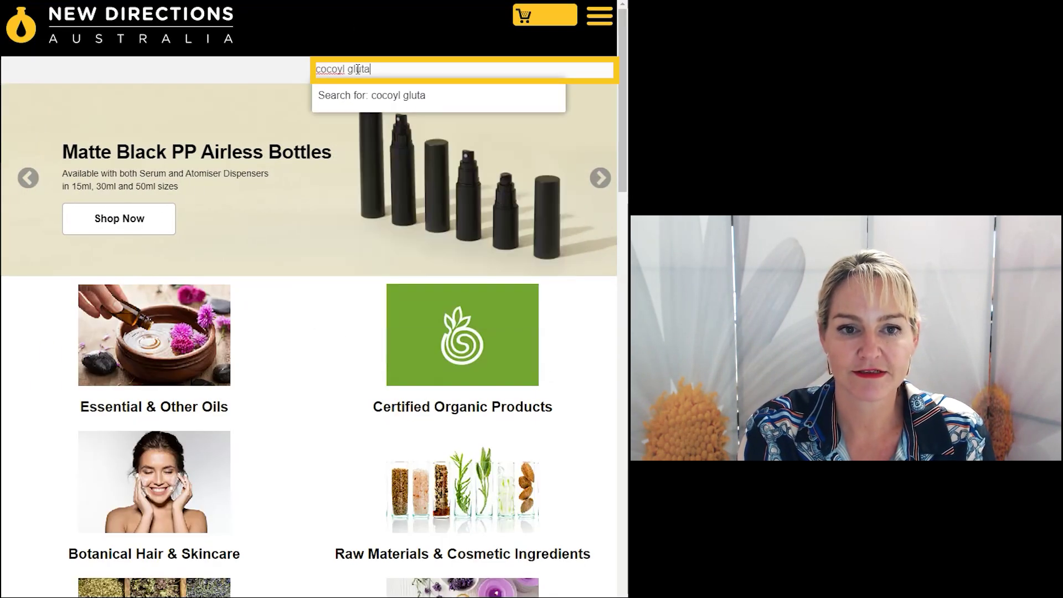
text(mate)
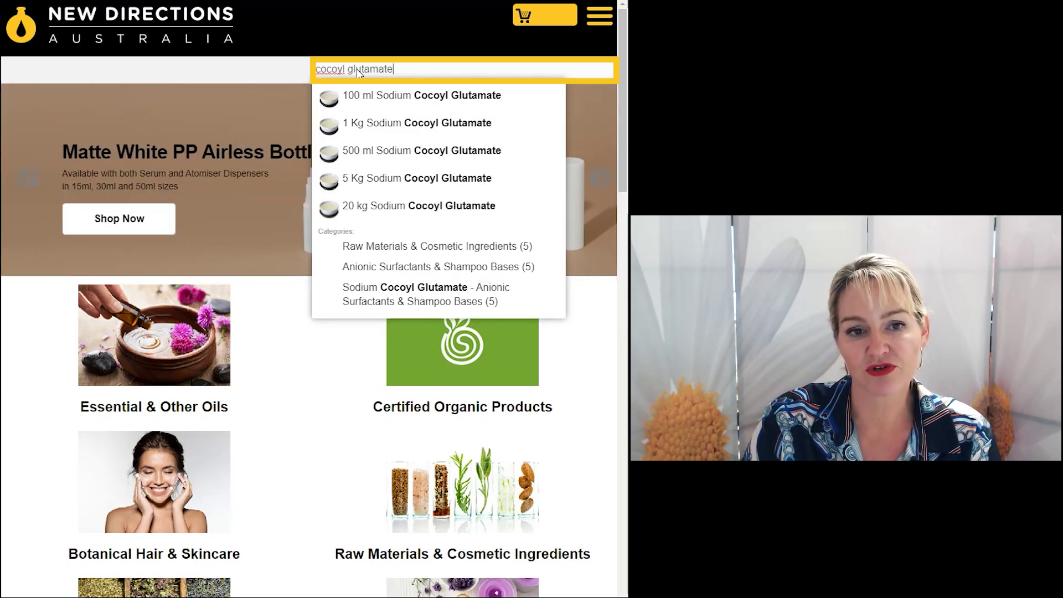
key(Return)
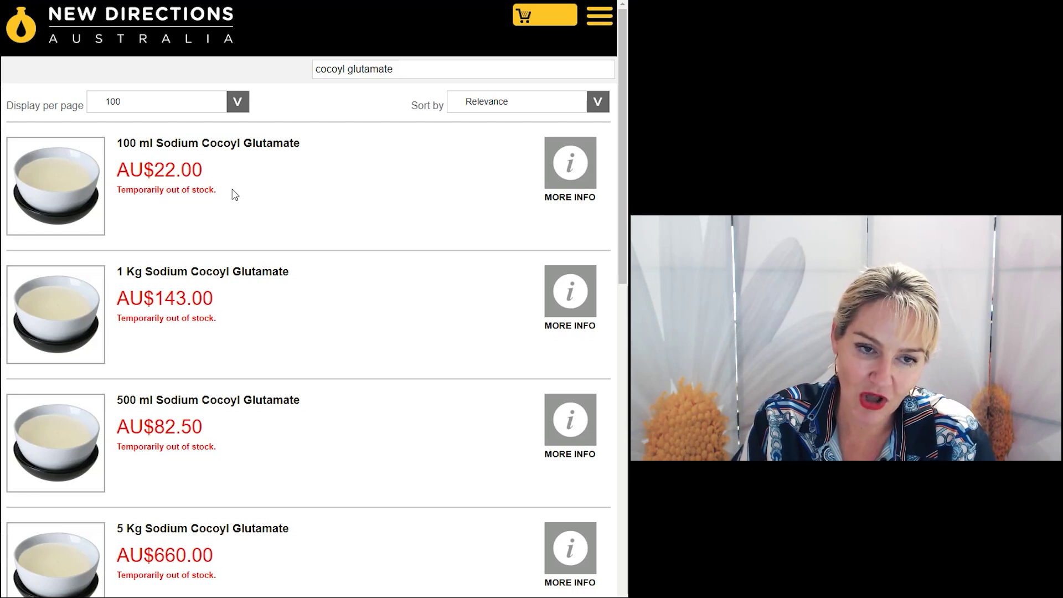
scroll(237, 201, down, 5)
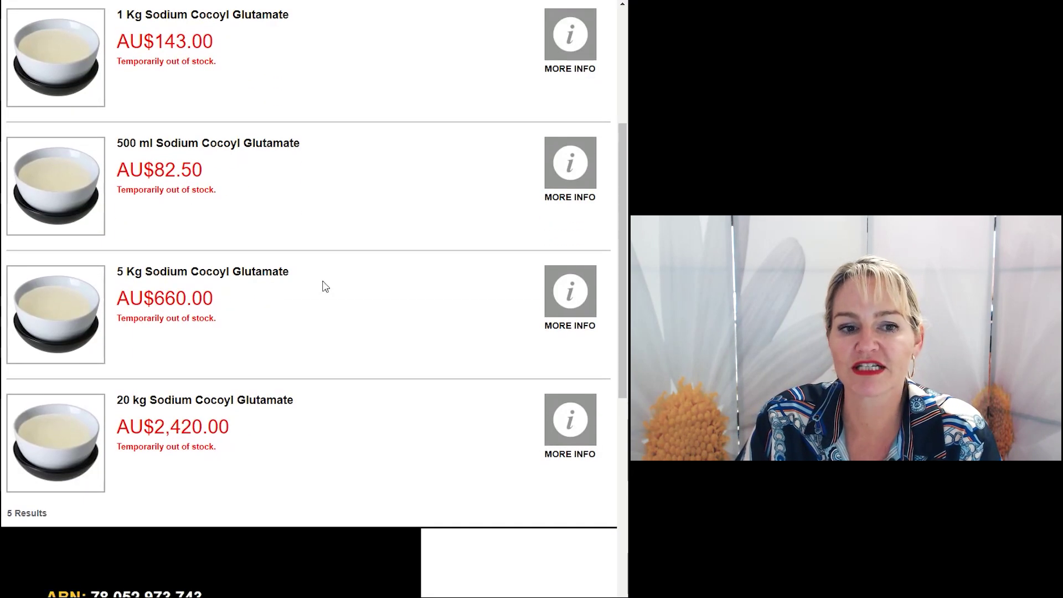
scroll(327, 367, up, 5)
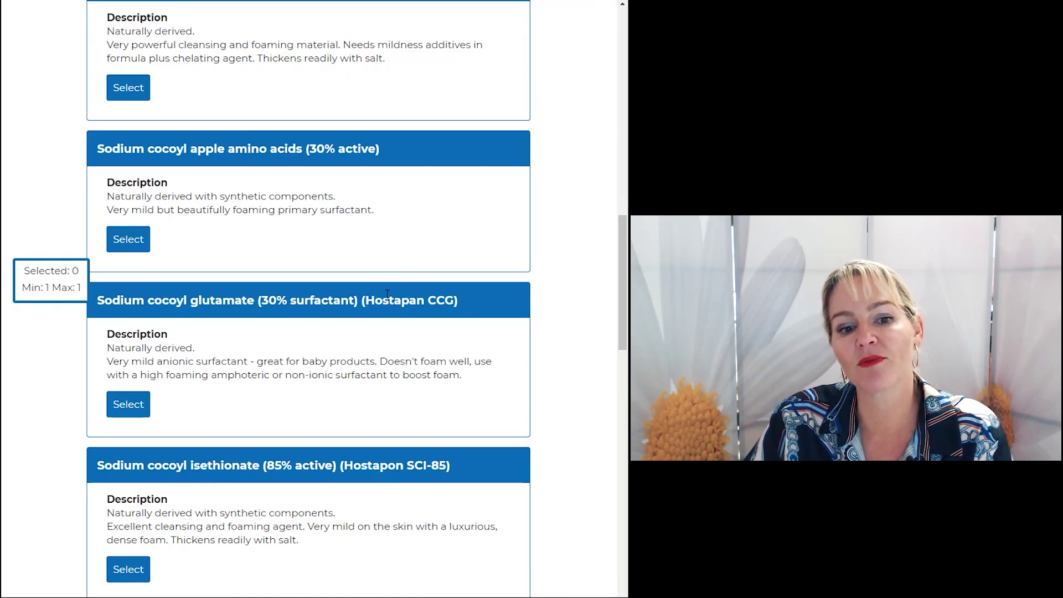
Compare surfactant descriptions, marking the naturally derived notes, and select Sodium cocoyl apple amino acids (30% active).
scroll(389, 254, down, 2)
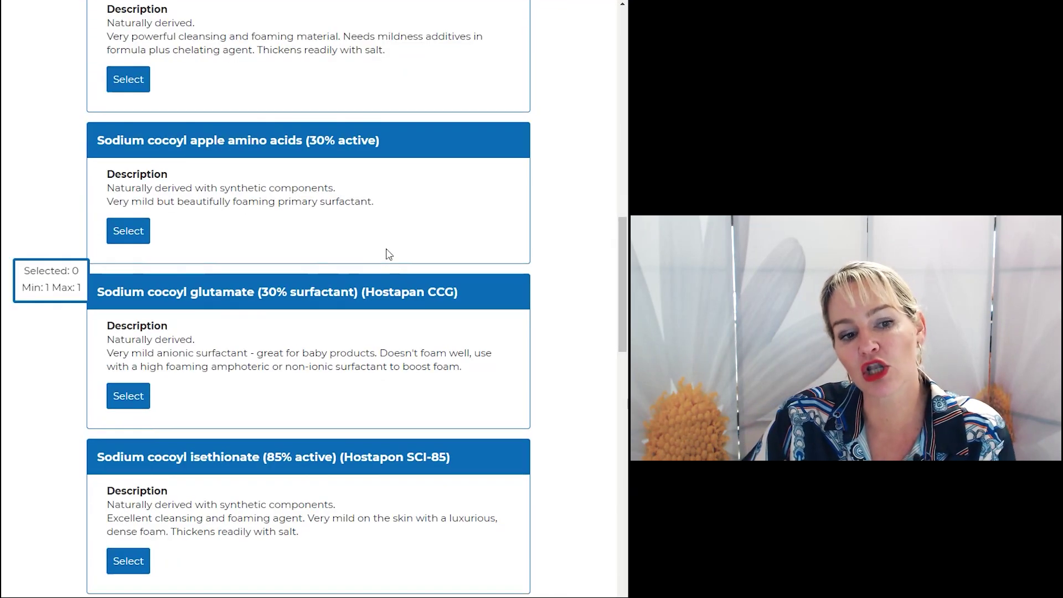
scroll(389, 254, down, 12)
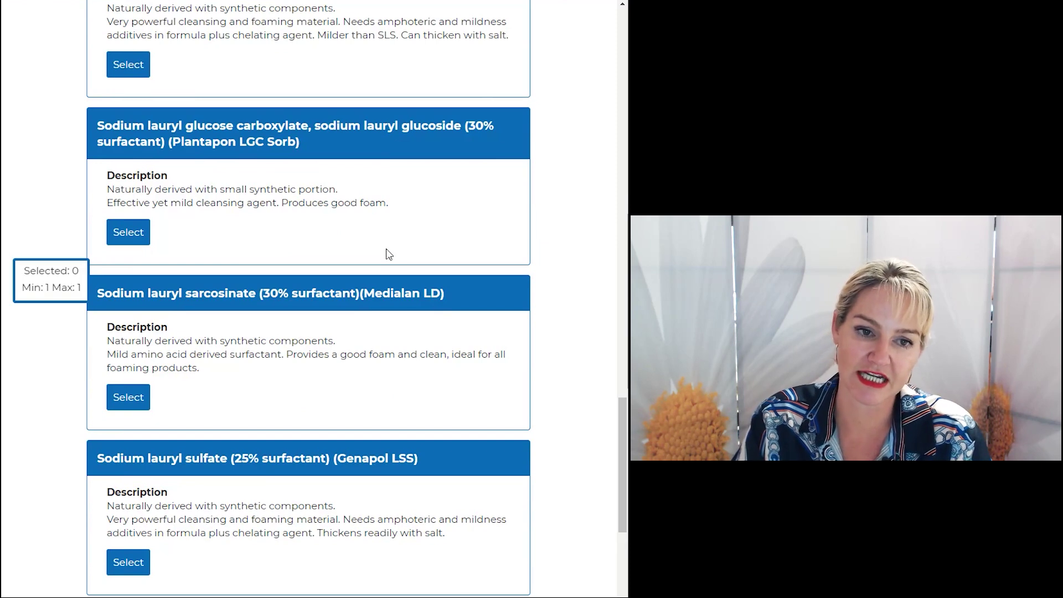
scroll(390, 255, up, 8)
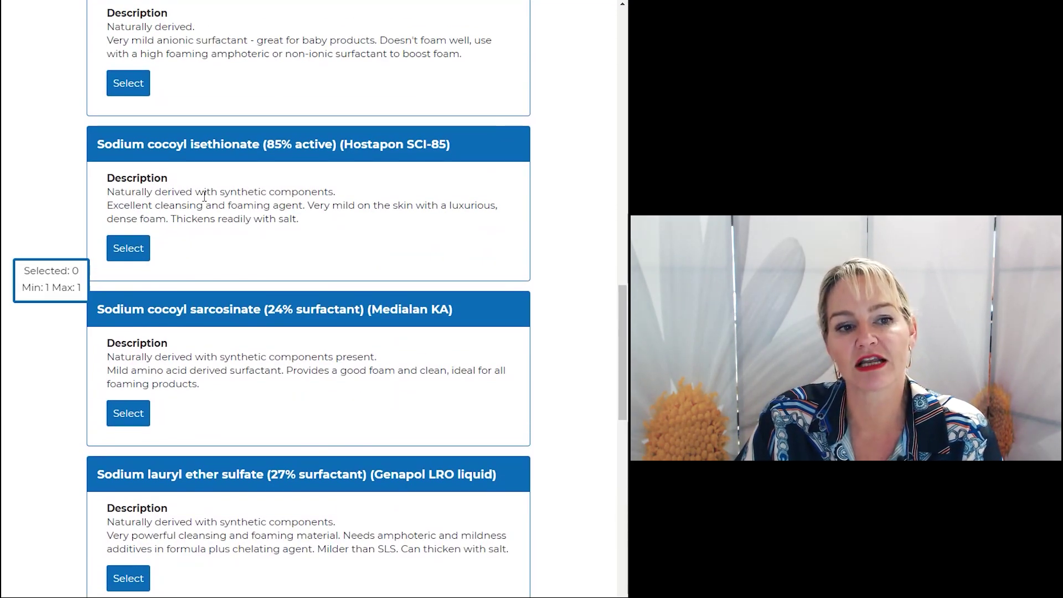
scroll(166, 39, up, 1)
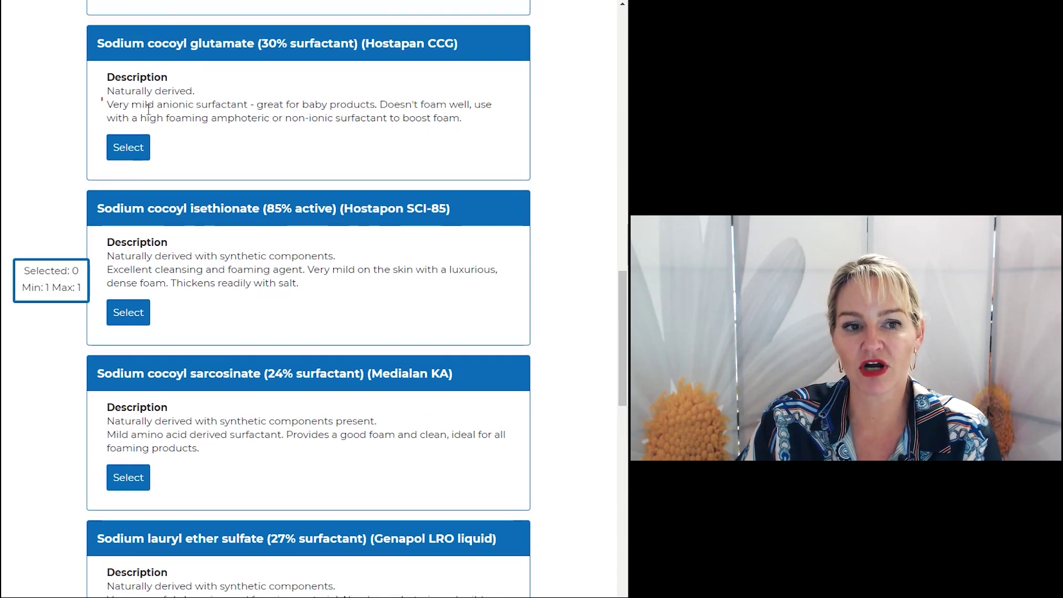
drag(101, 98, 198, 98)
drag(107, 263, 336, 264)
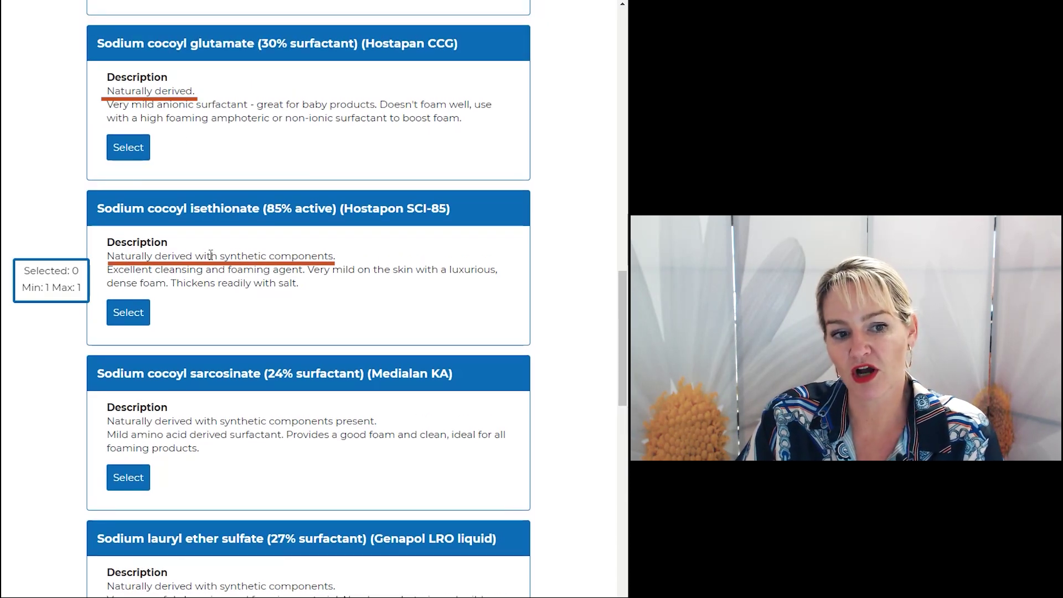
scroll(326, 287, down, 7)
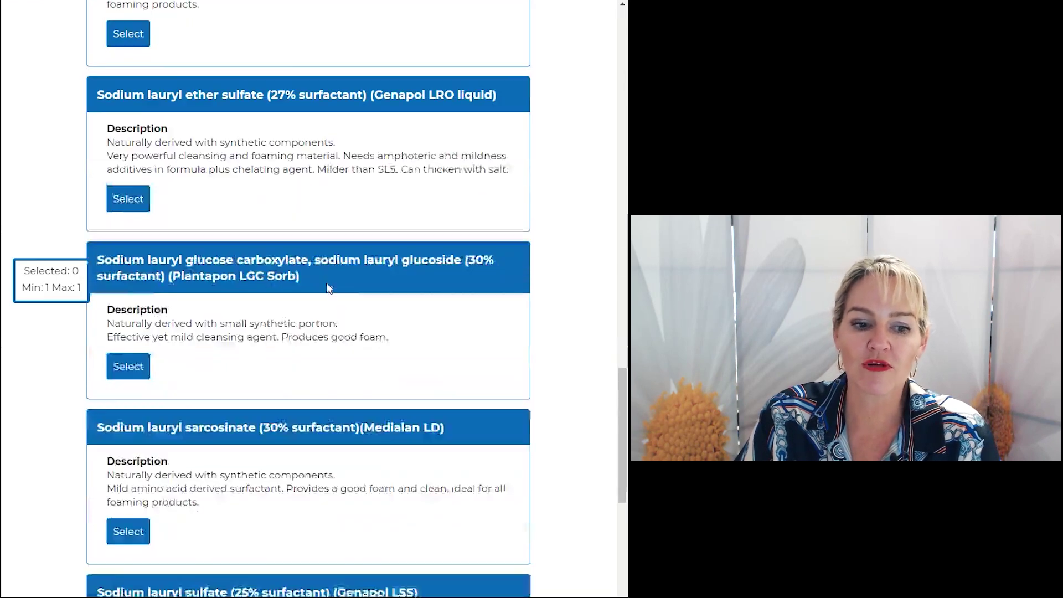
scroll(327, 286, down, 5)
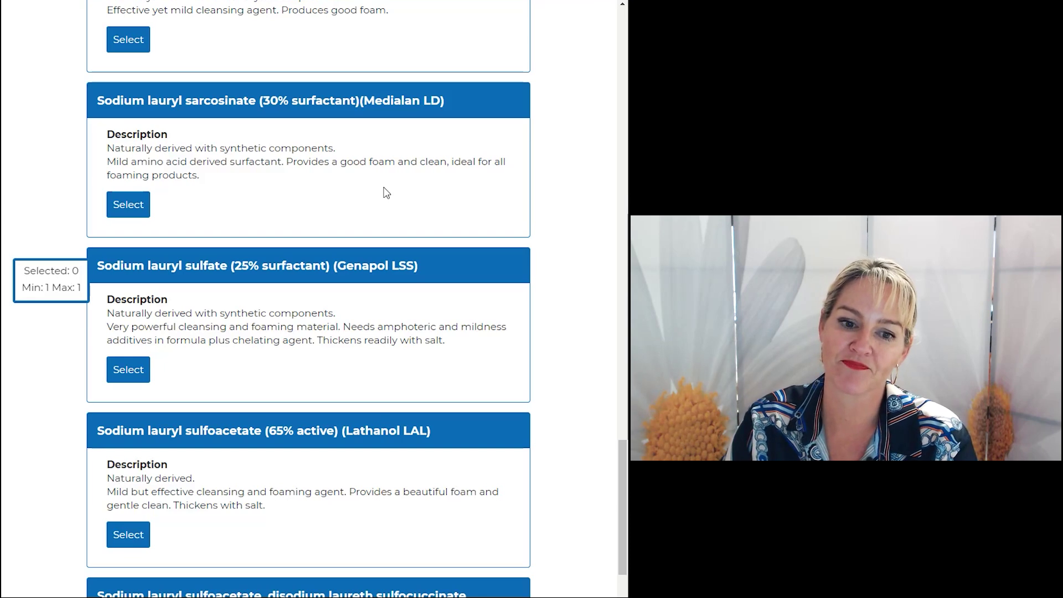
scroll(386, 192, up, 15)
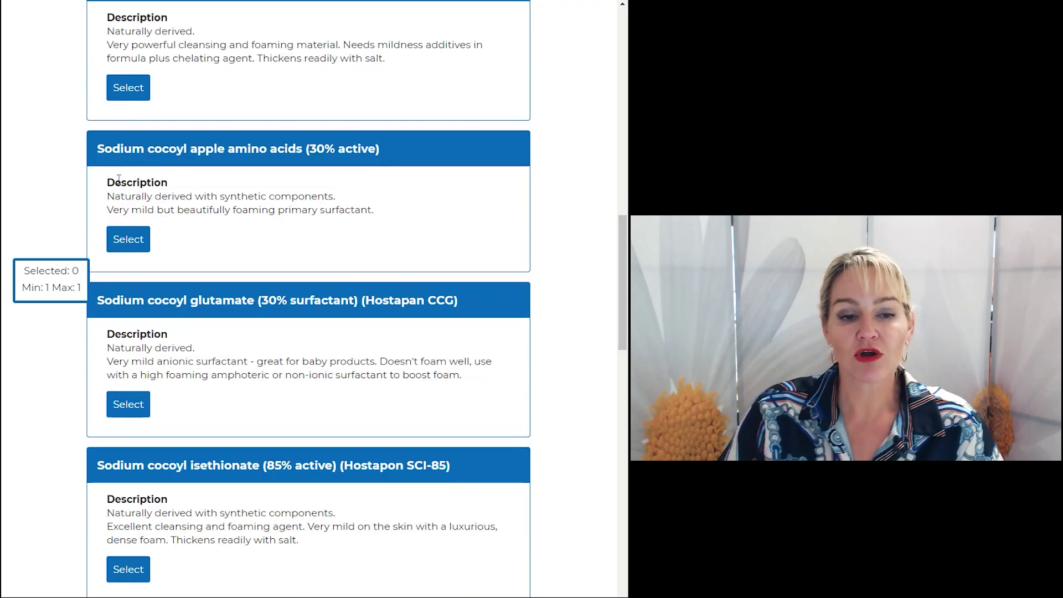
click(129, 241)
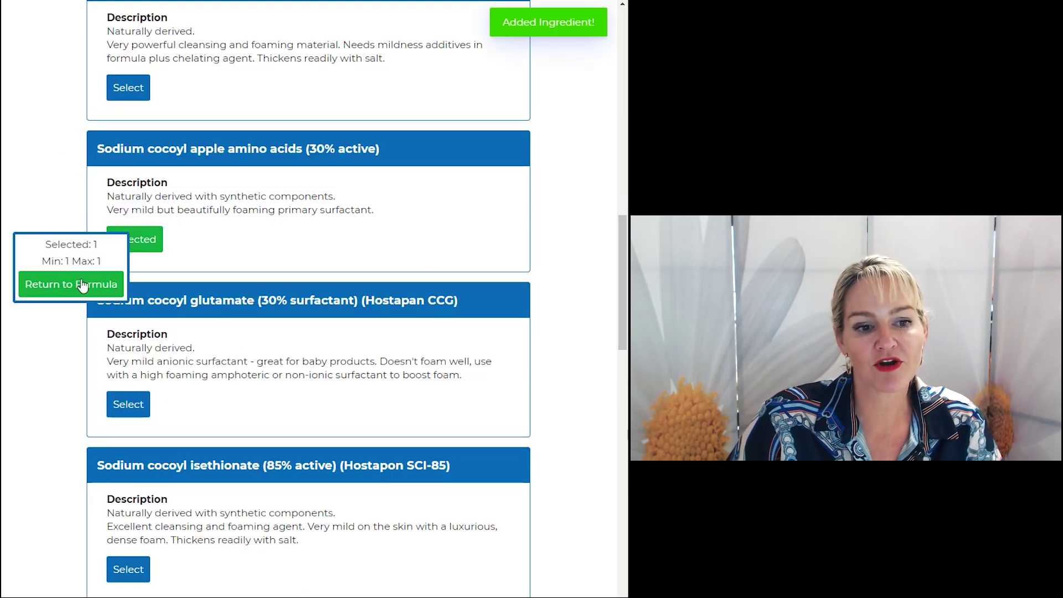
Return to the formula and change the apple amino acids amount from 10.00 to 25.
click(82, 286)
scroll(256, 366, down, 6)
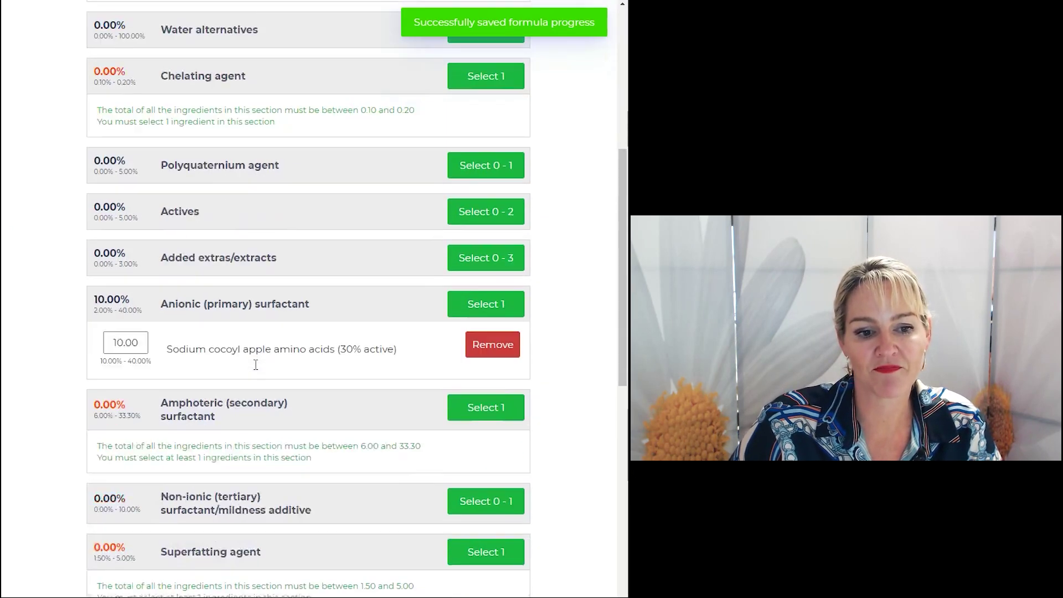
scroll(256, 365, down, 3)
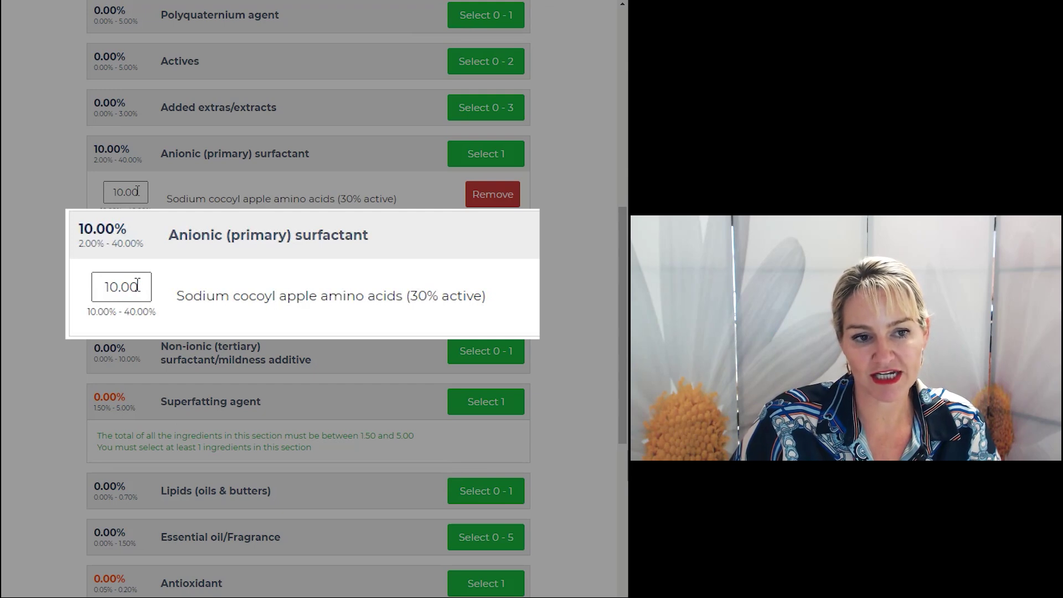
drag(137, 192, 113, 192)
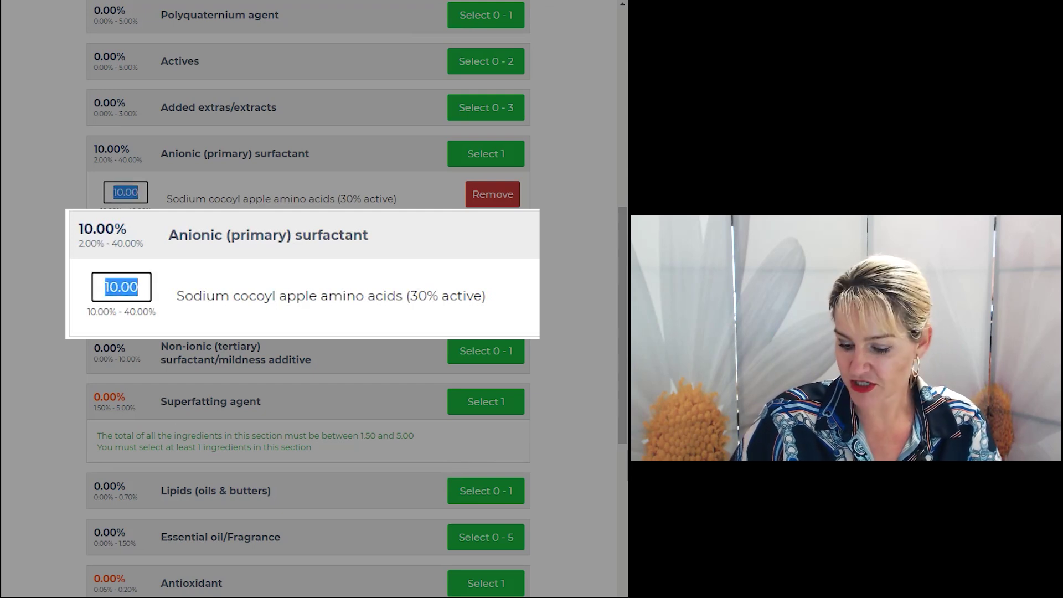
text(25)
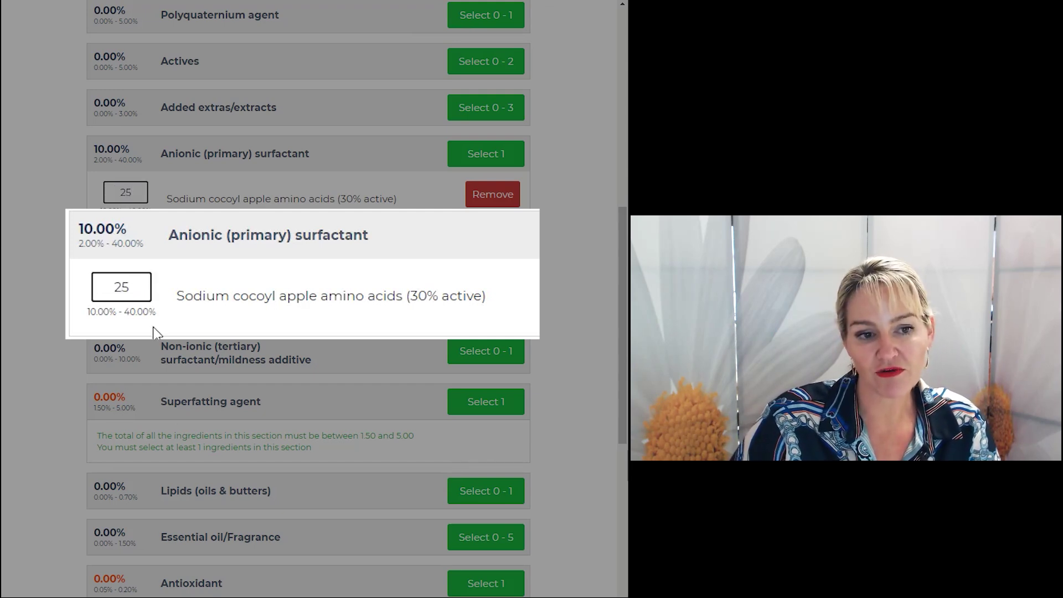
click(198, 289)
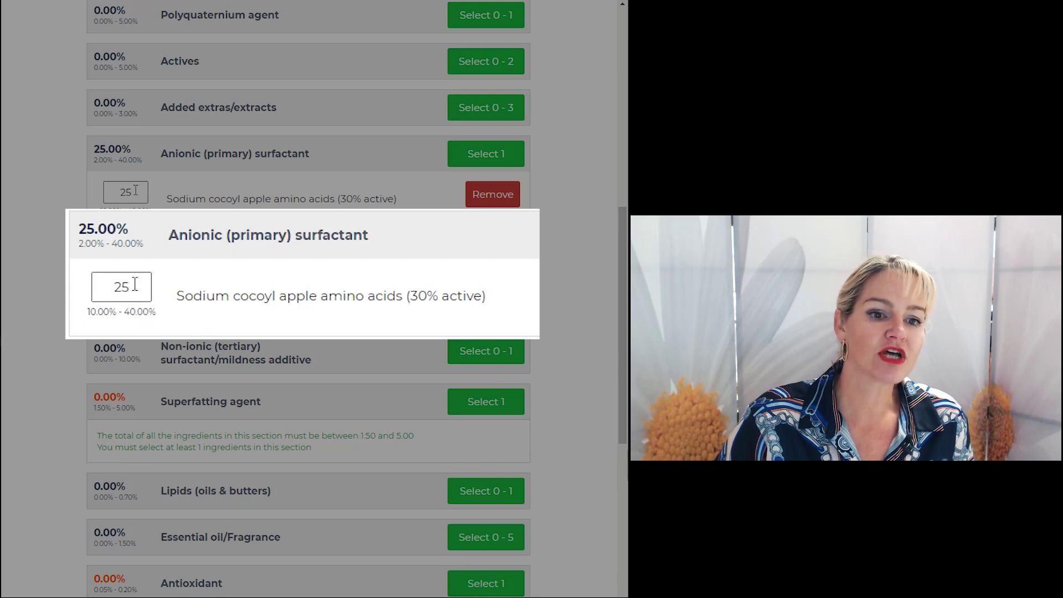
Try the surfactant amount at 40, then at 10.
double_click(112, 193)
text(40)
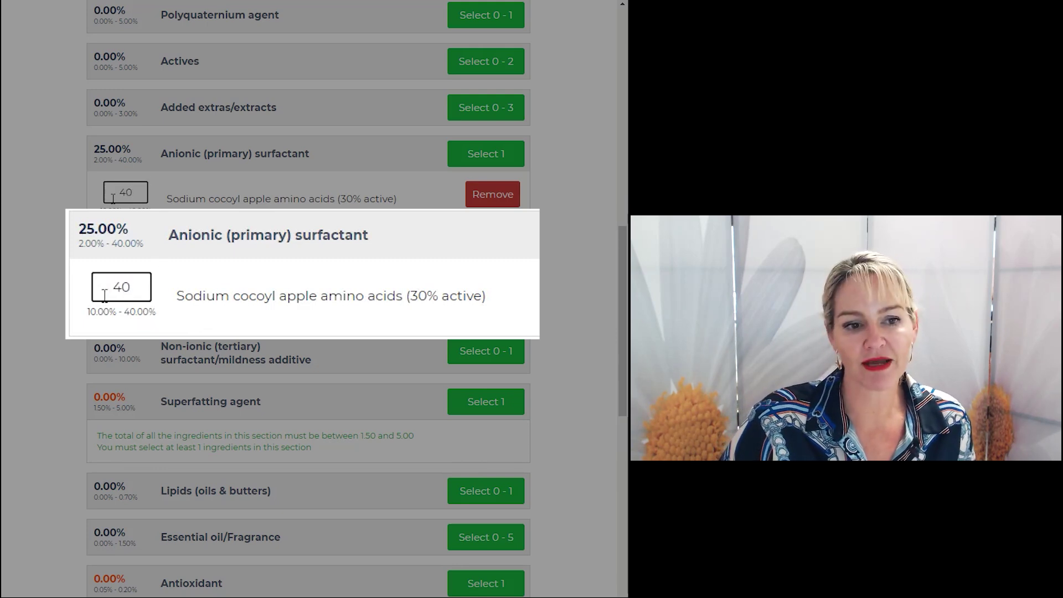
click(156, 221)
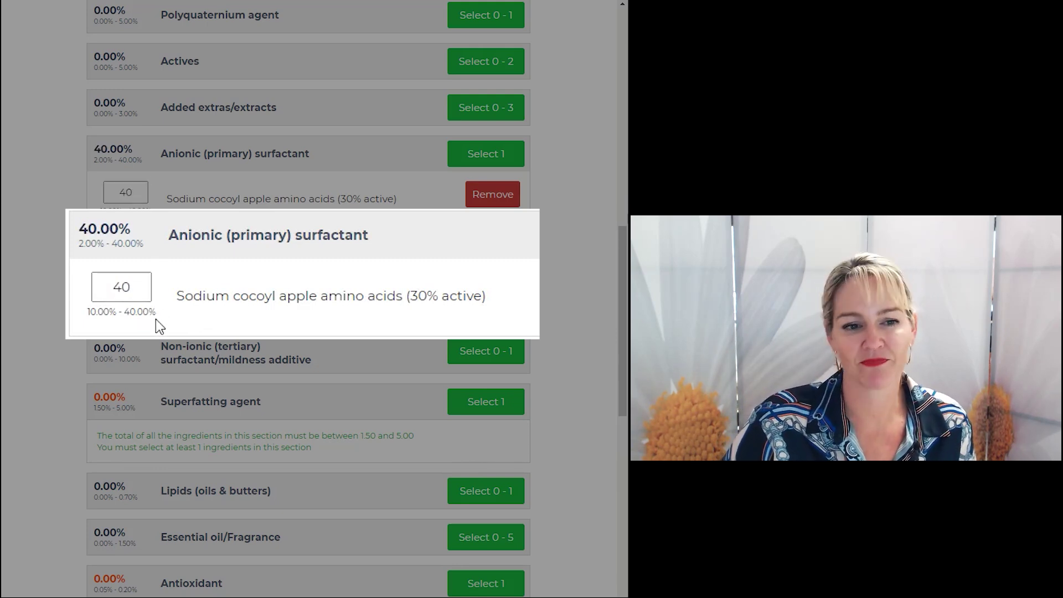
double_click(126, 194)
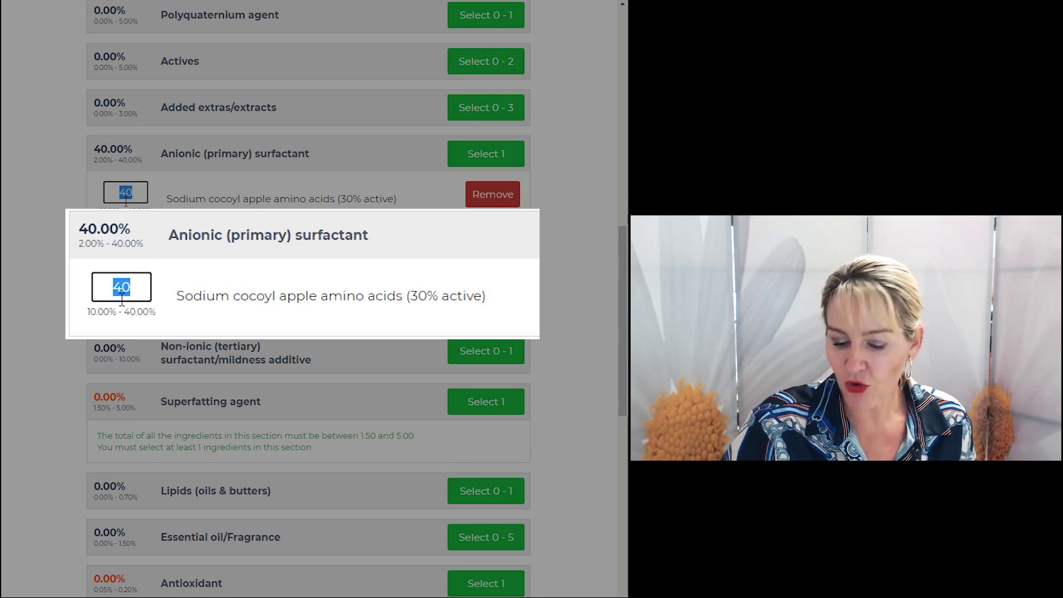
text(10)
click(122, 210)
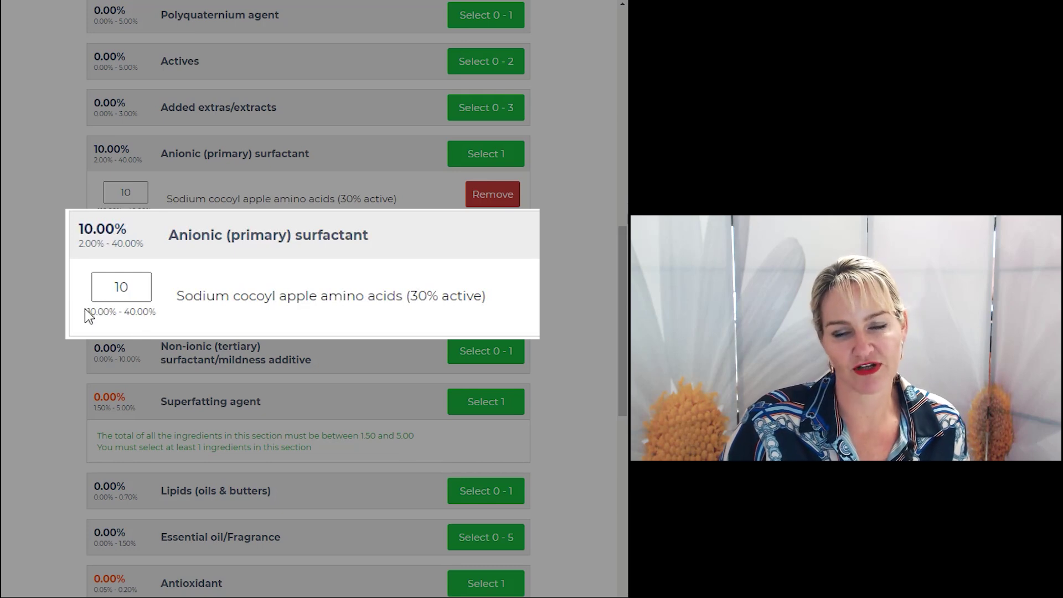
Set the amount back to 25, giving the anionic section a 25.00% total.
click(128, 286)
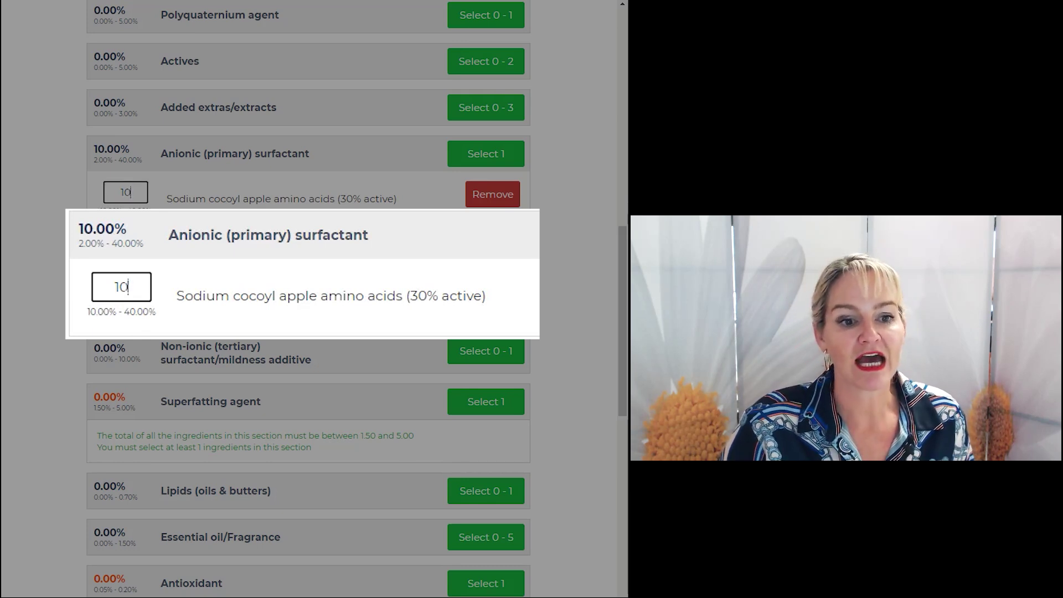
double_click(129, 193)
text(25)
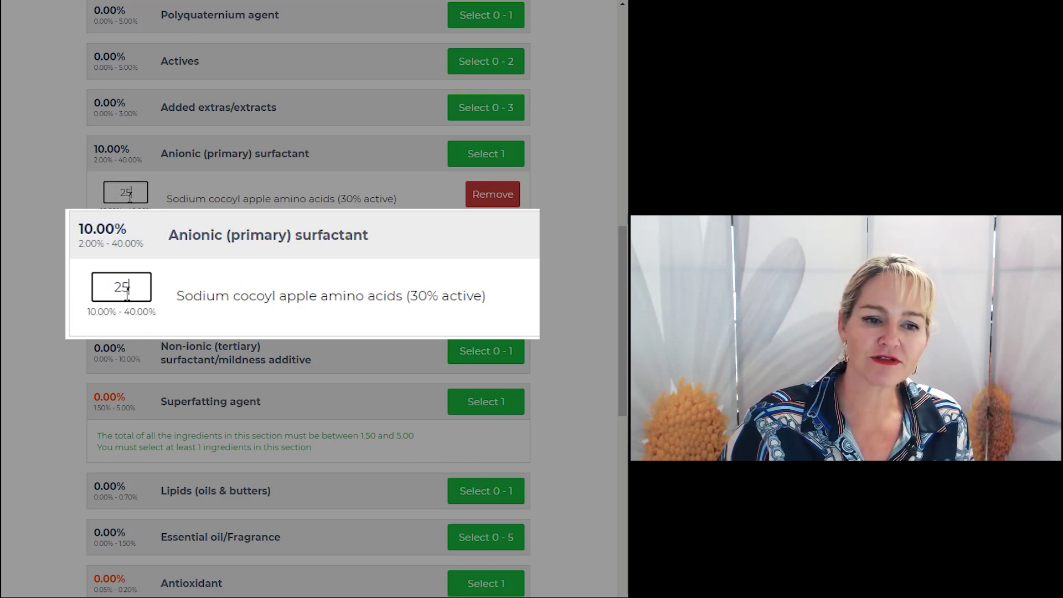
click(190, 197)
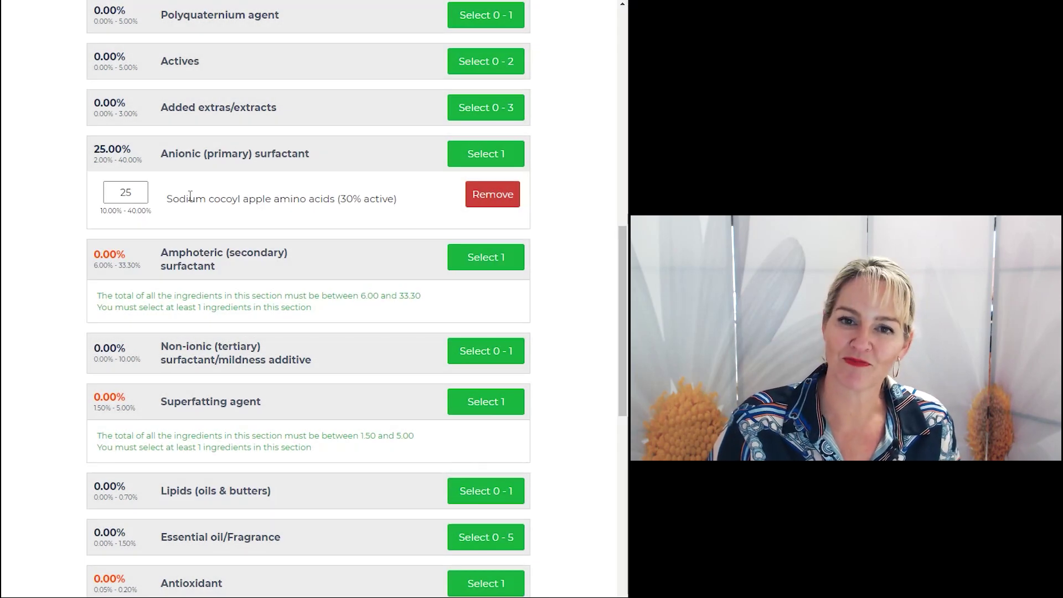
scroll(190, 197, down, 1)
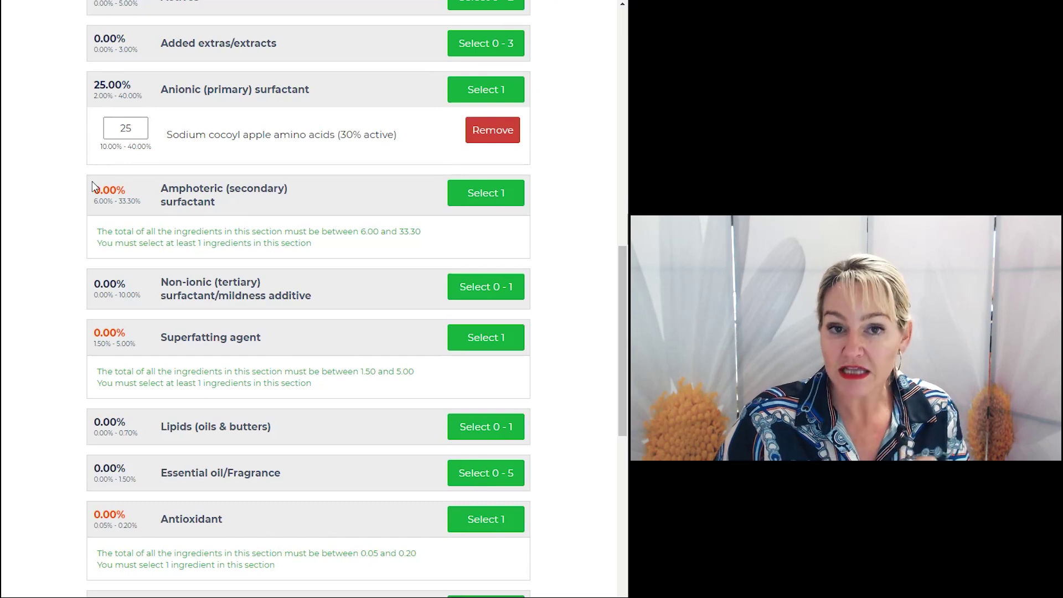
List amphoteric surfactant options such as Cocamidopropyl hydroxysultaine and Sodium cocoamphoacetate.
click(484, 202)
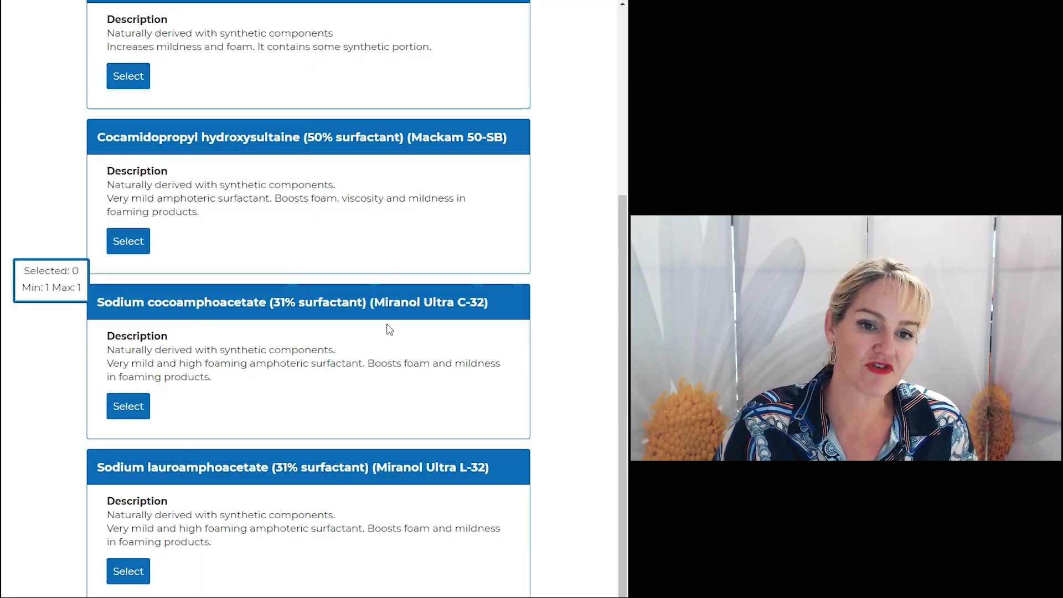
scroll(292, 183, up, 2)
scroll(294, 184, down, 2)
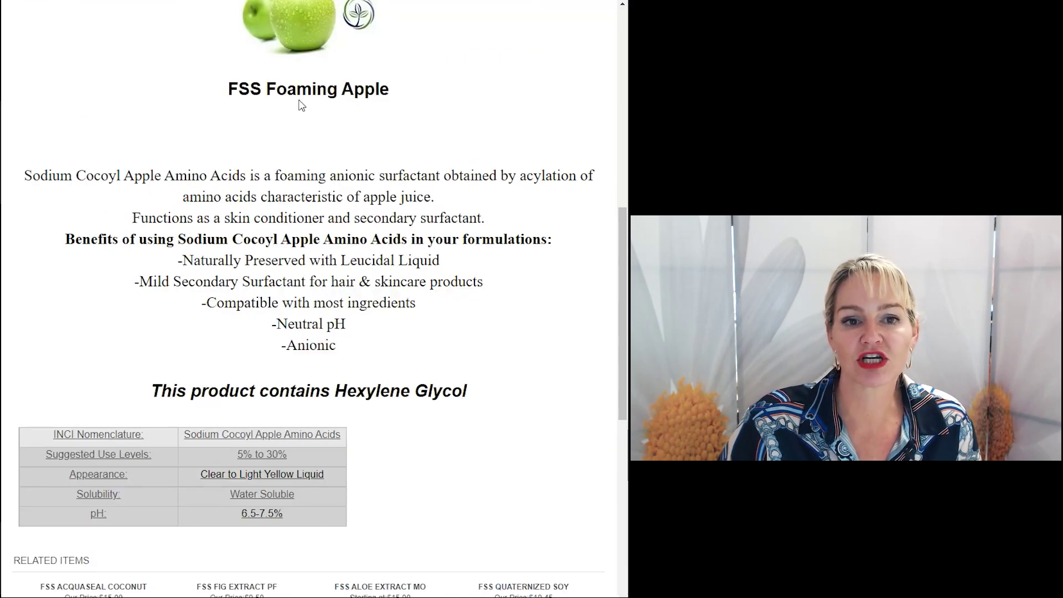
Search the shop for hydroxysultaine and review the Suga Det Mild product details.
scroll(368, 190, up, 10)
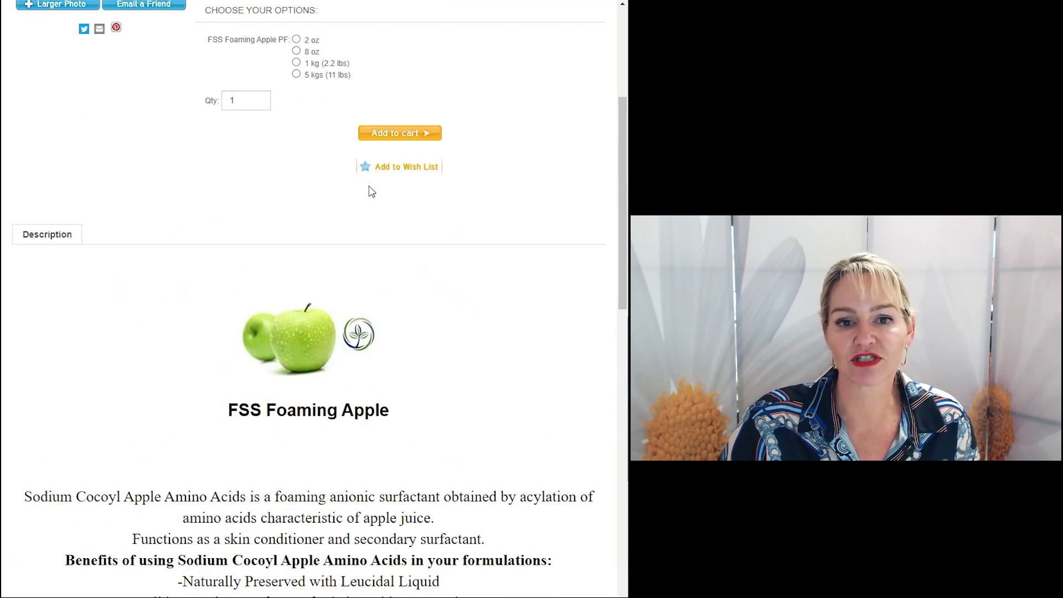
click(498, 53)
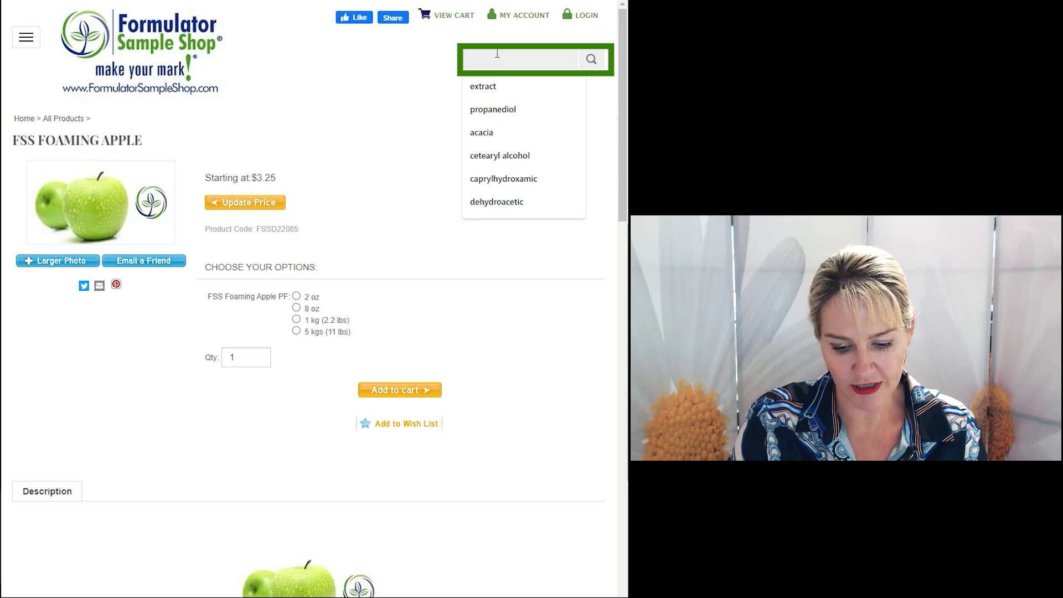
text(hydr)
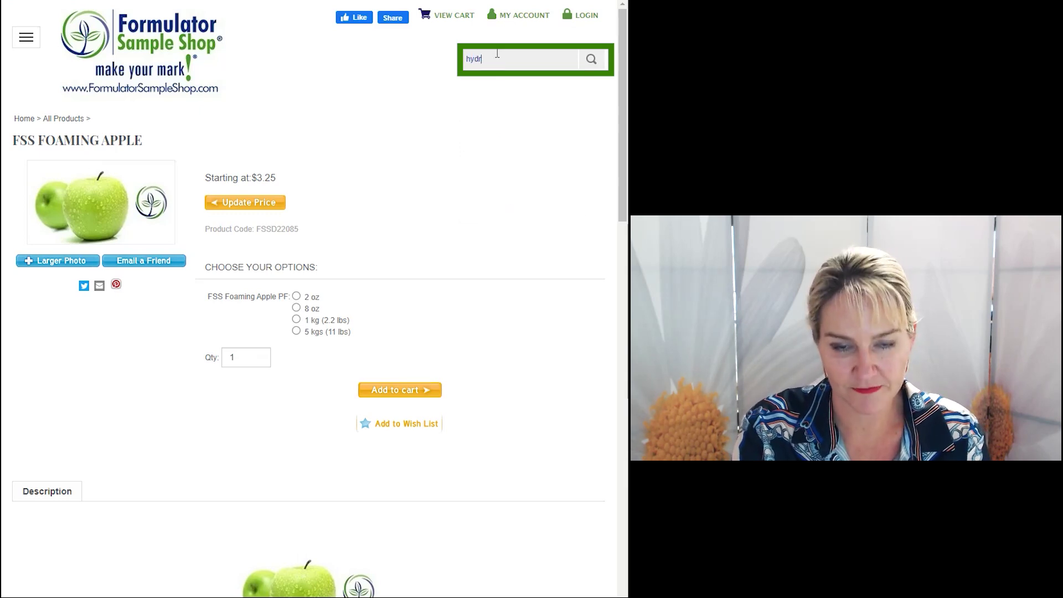
text(oxysultaine)
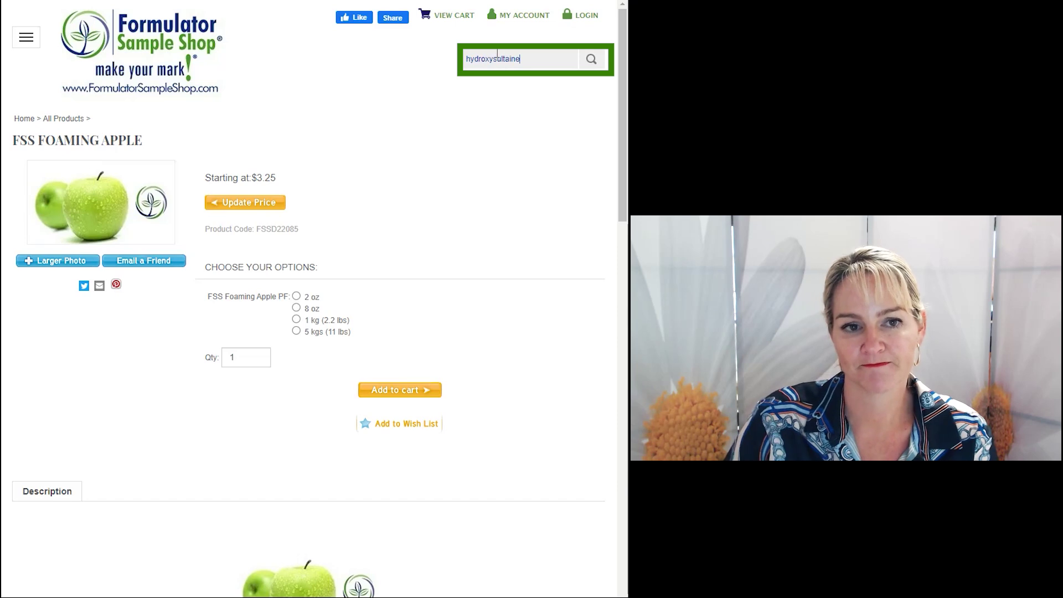
key(Return)
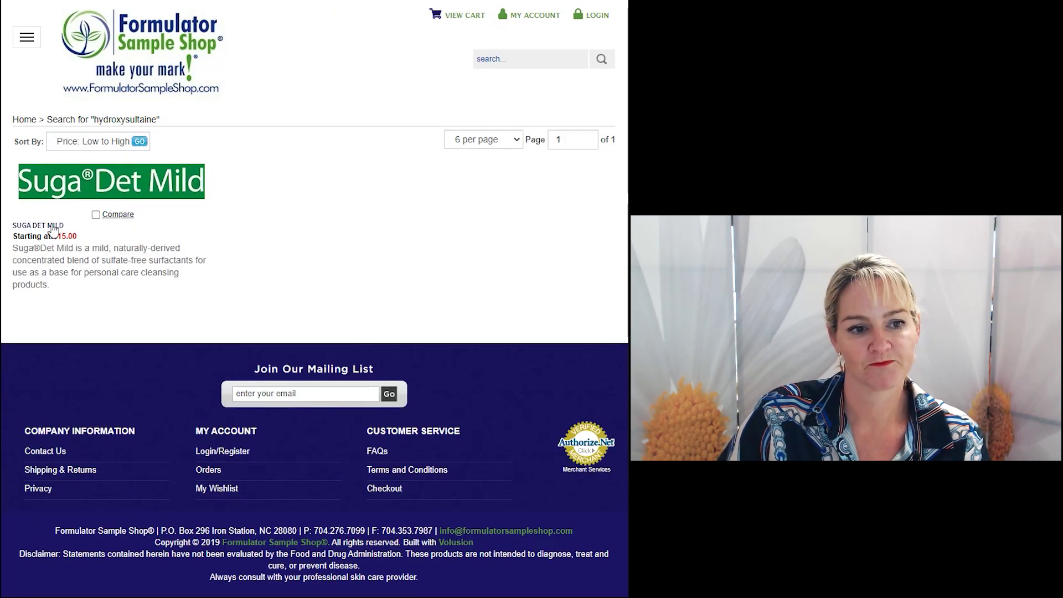
click(51, 227)
scroll(330, 251, down, 7)
scroll(331, 252, down, 15)
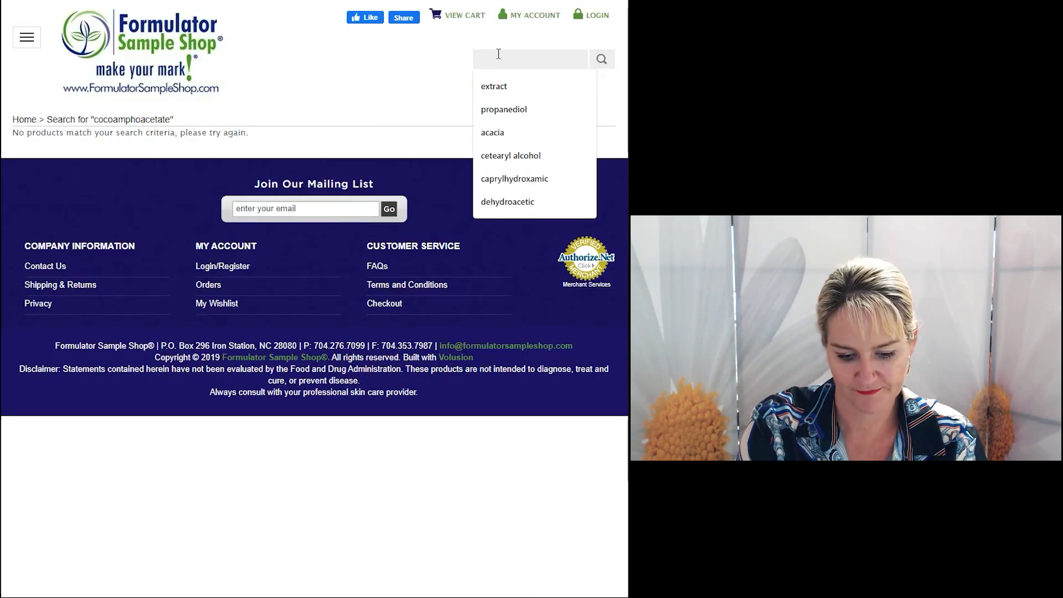
Search for betaine and view the FSS Cocamidopropyl Betaine description table.
text(betaine)
key(Return)
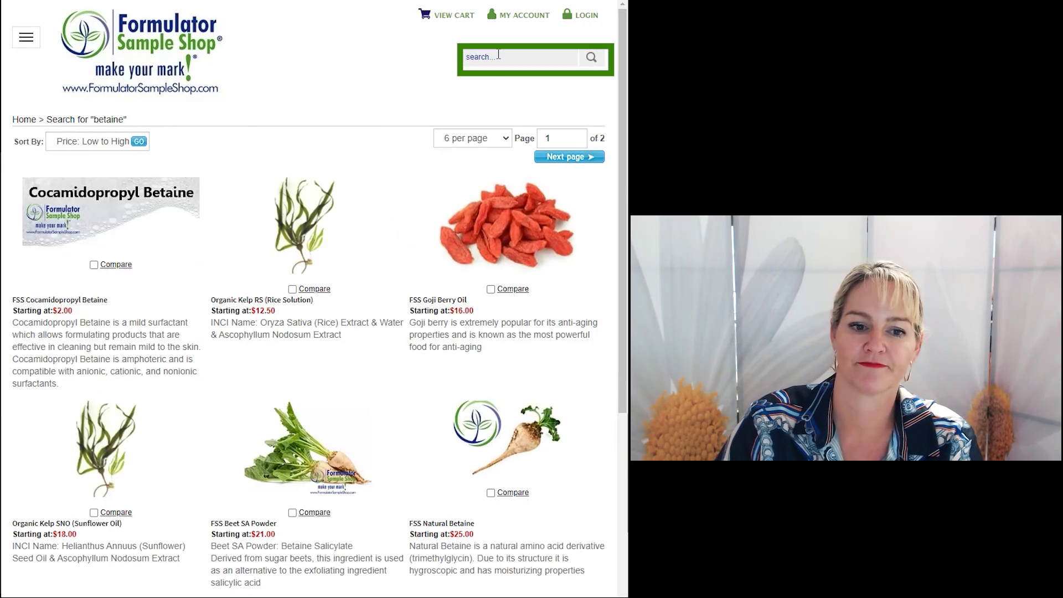
click(50, 304)
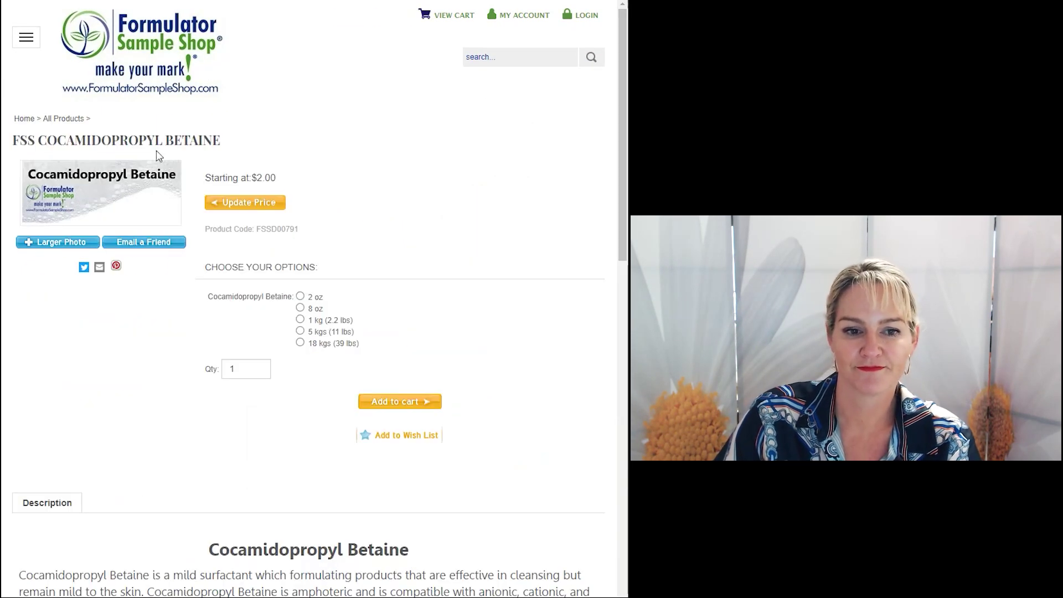
scroll(443, 280, down, 5)
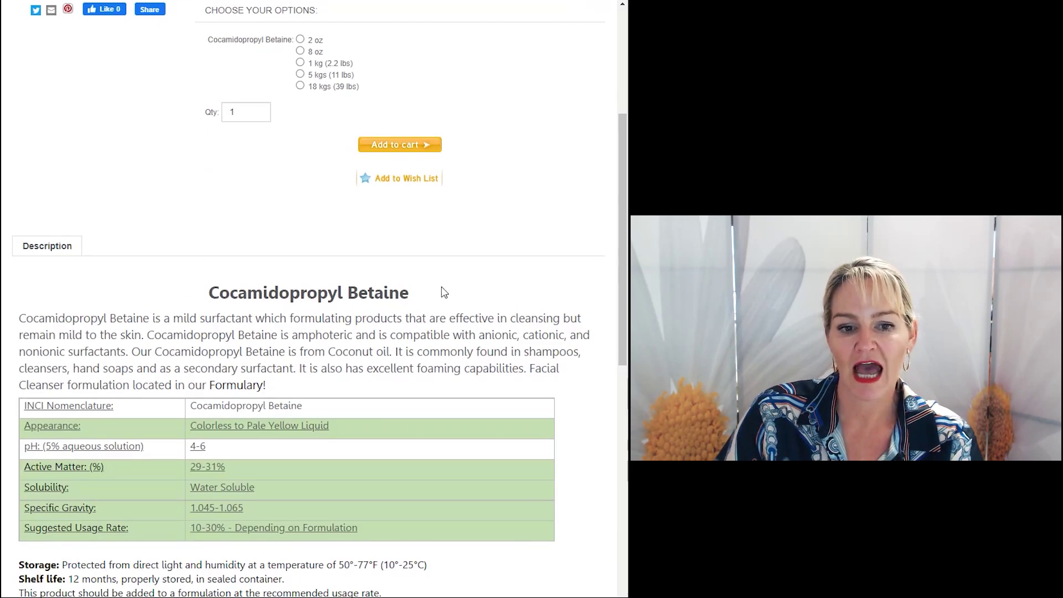
scroll(138, 194, down, 1)
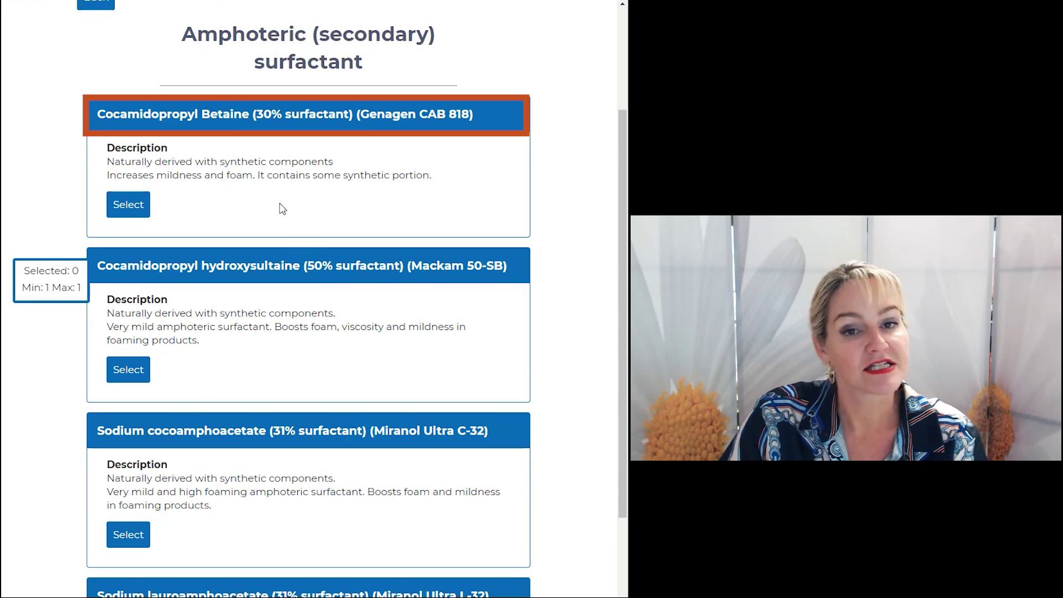
Select Cocamidopropyl Betaine (Genagen CAB 818) for the formula and set its amount to 20%.
click(138, 207)
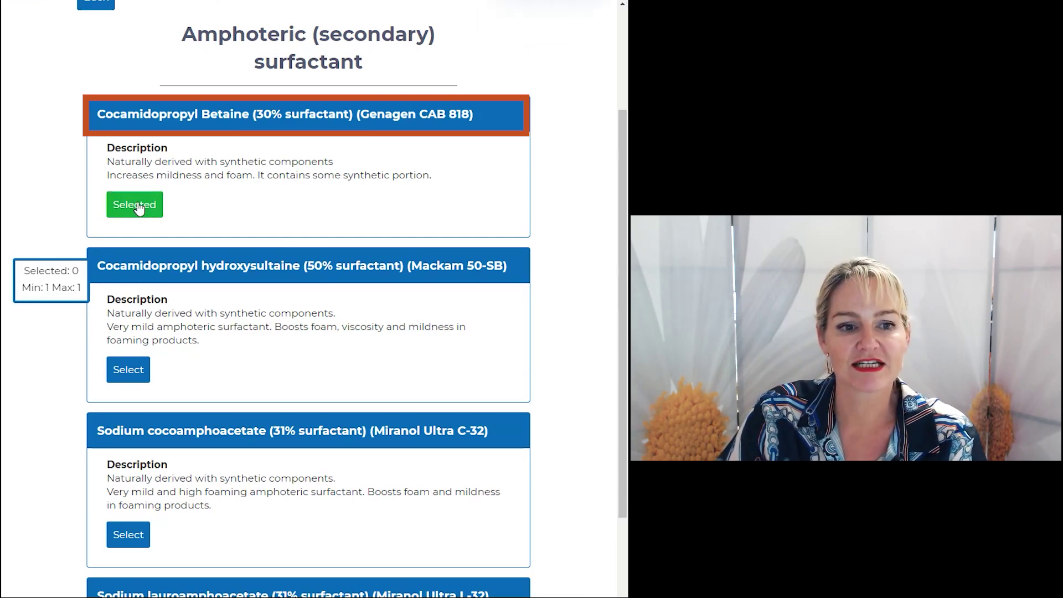
click(67, 290)
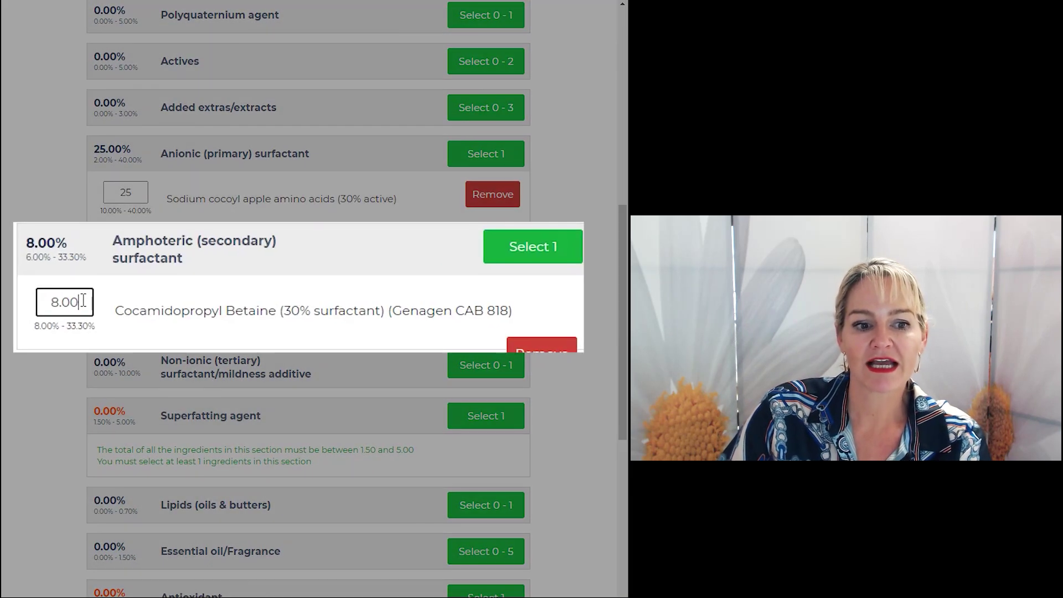
double_click(126, 302)
text(33)
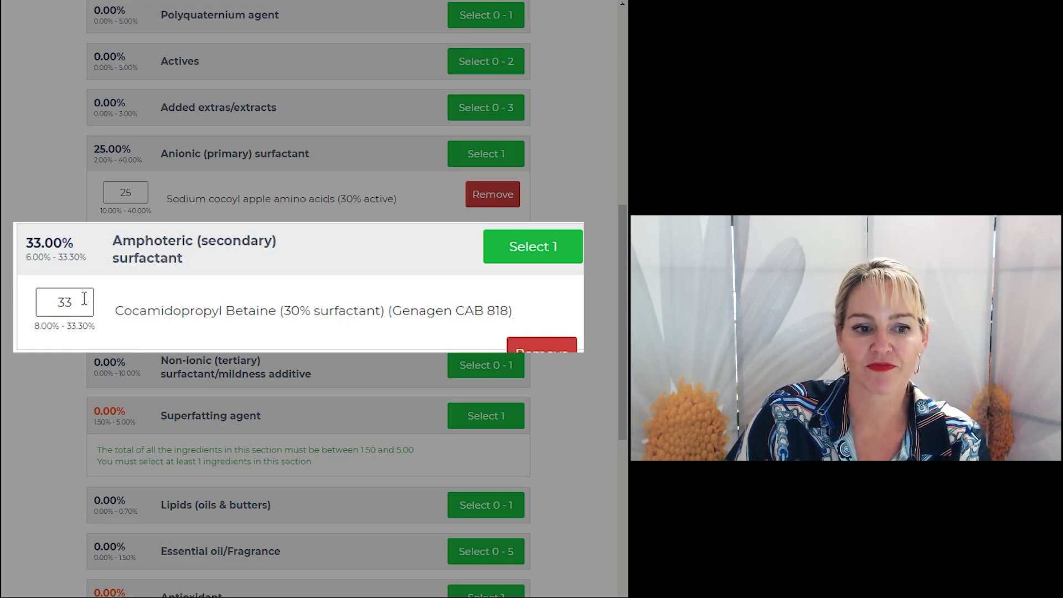
drag(88, 302, 57, 302)
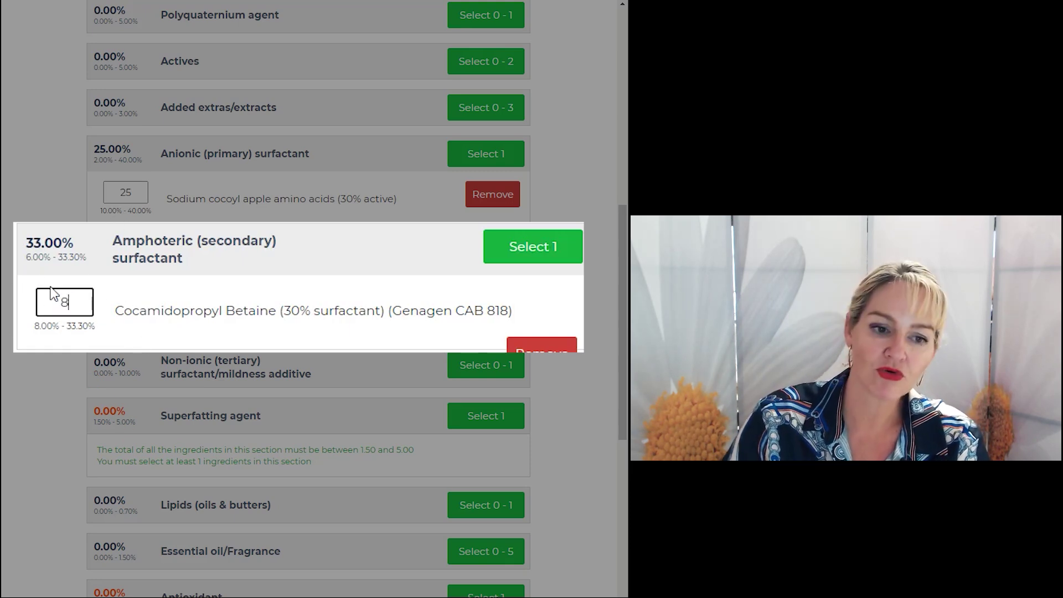
click(46, 327)
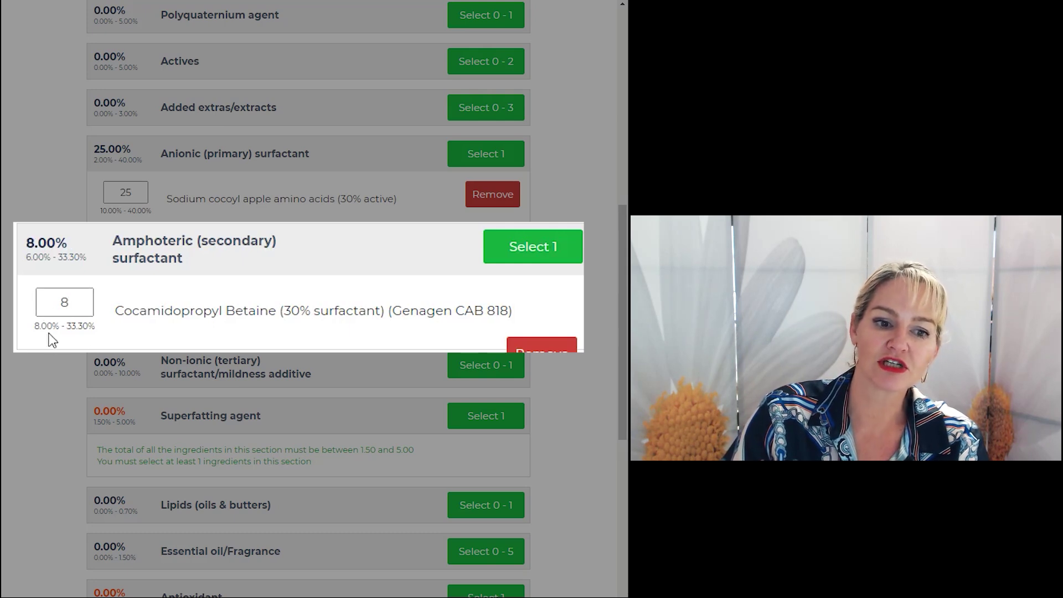
click(78, 303)
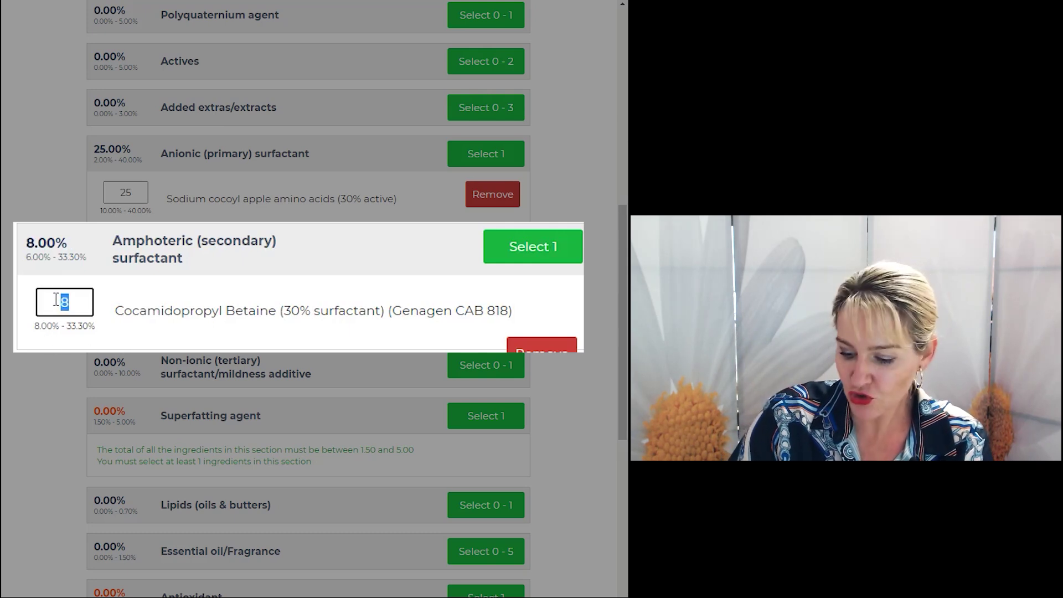
text(20)
click(149, 313)
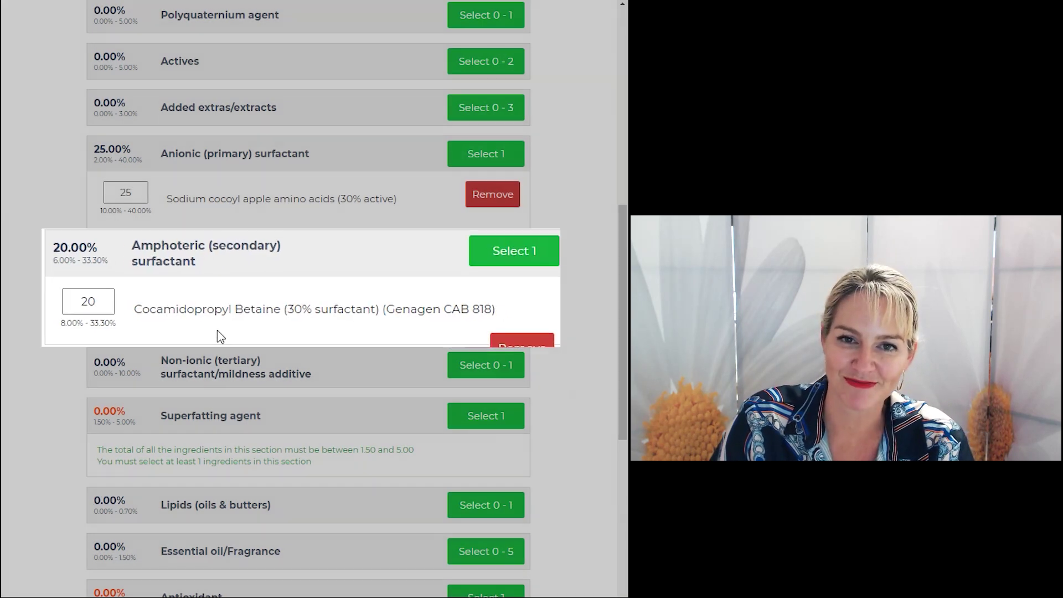
scroll(232, 330, down, 1)
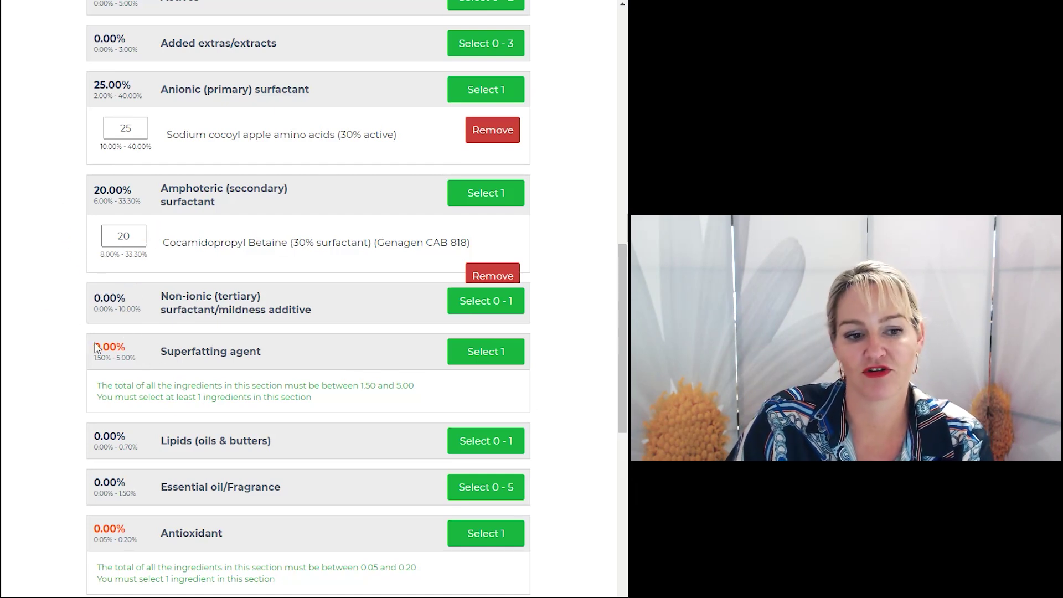
Choose PEG-7 Glyceryl Cocoate (Liponate GMC-7) as superfatting agent and set it to 3%.
click(462, 362)
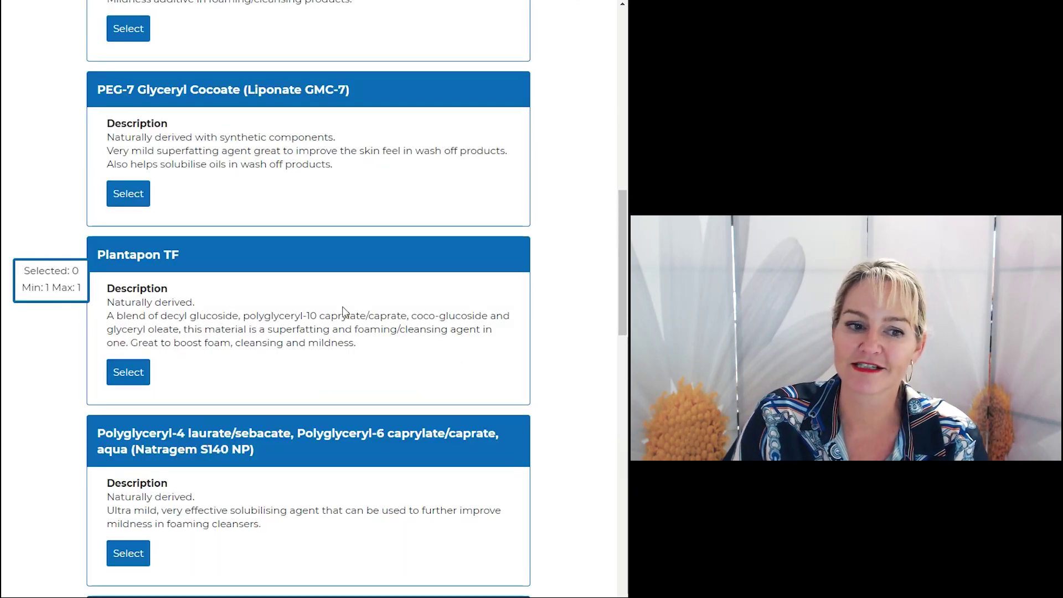
click(127, 199)
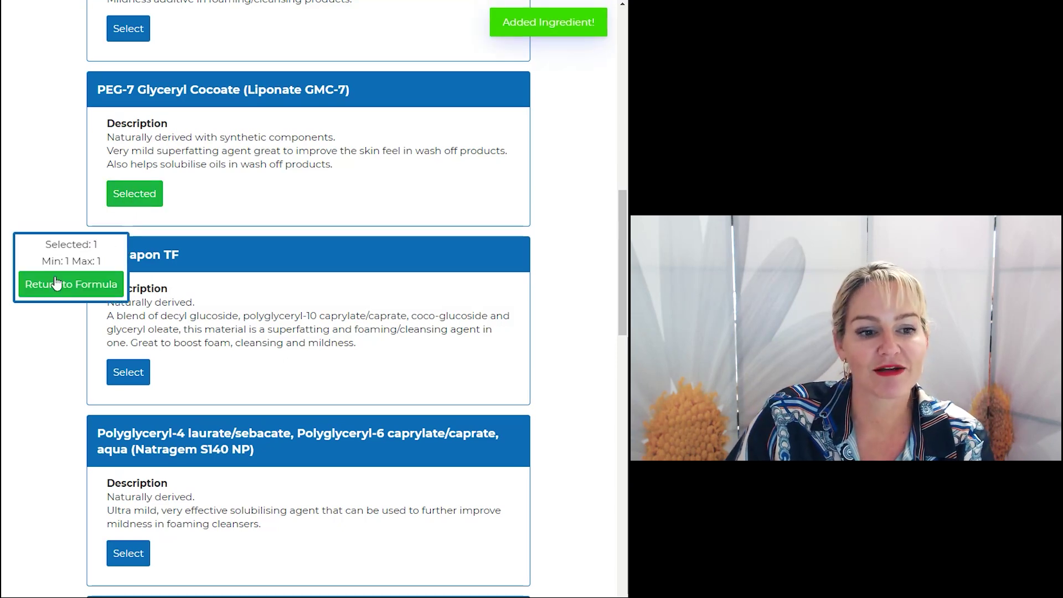
click(47, 285)
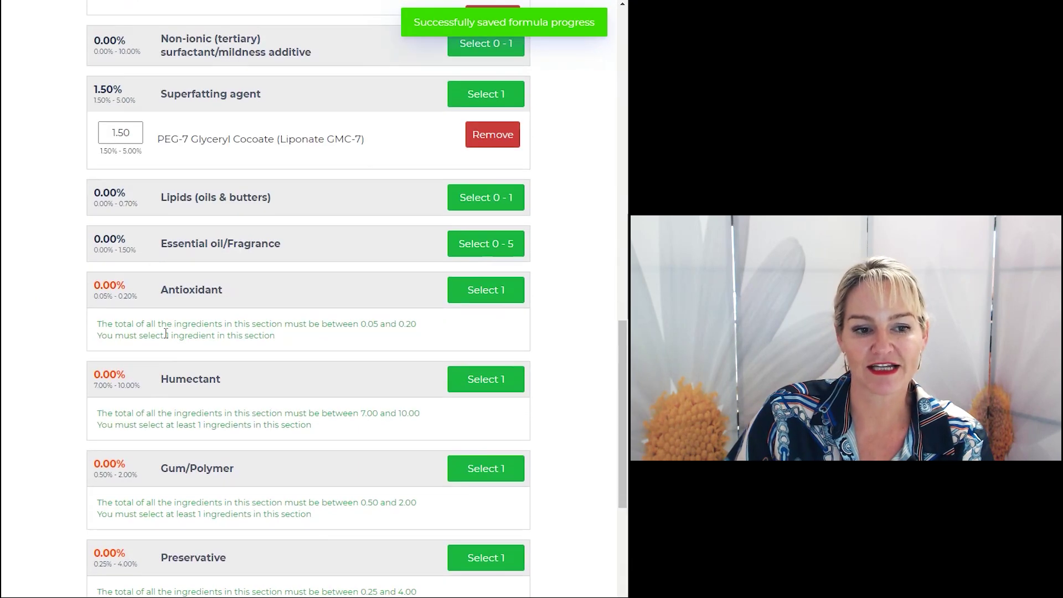
drag(133, 133, 122, 133)
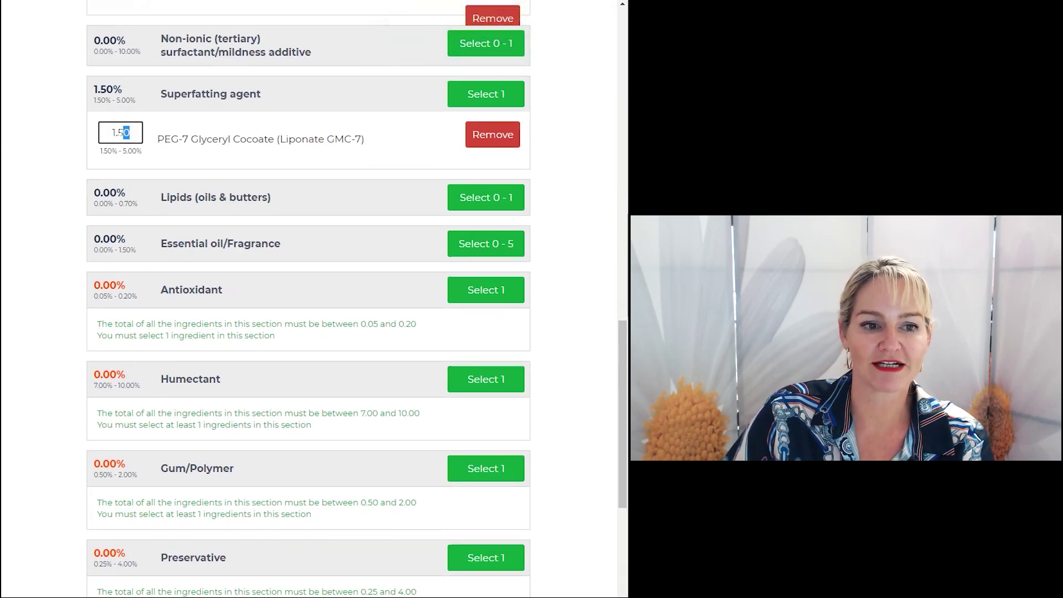
text(3)
scroll(193, 134, down, 2)
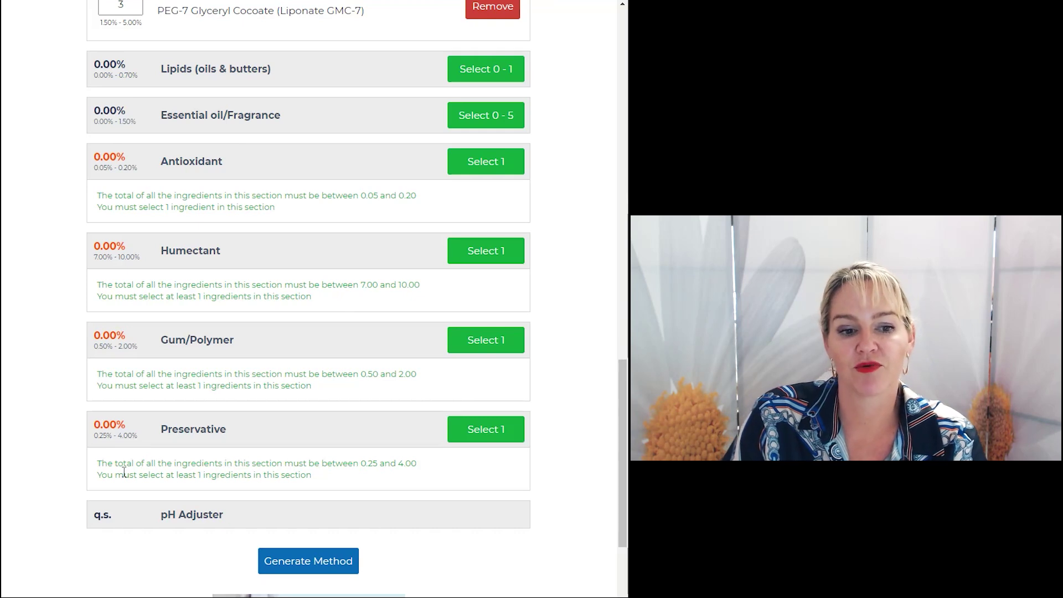
Pick Optiphen as the preservative and change its amount from 1.00 to 1.3.
click(481, 430)
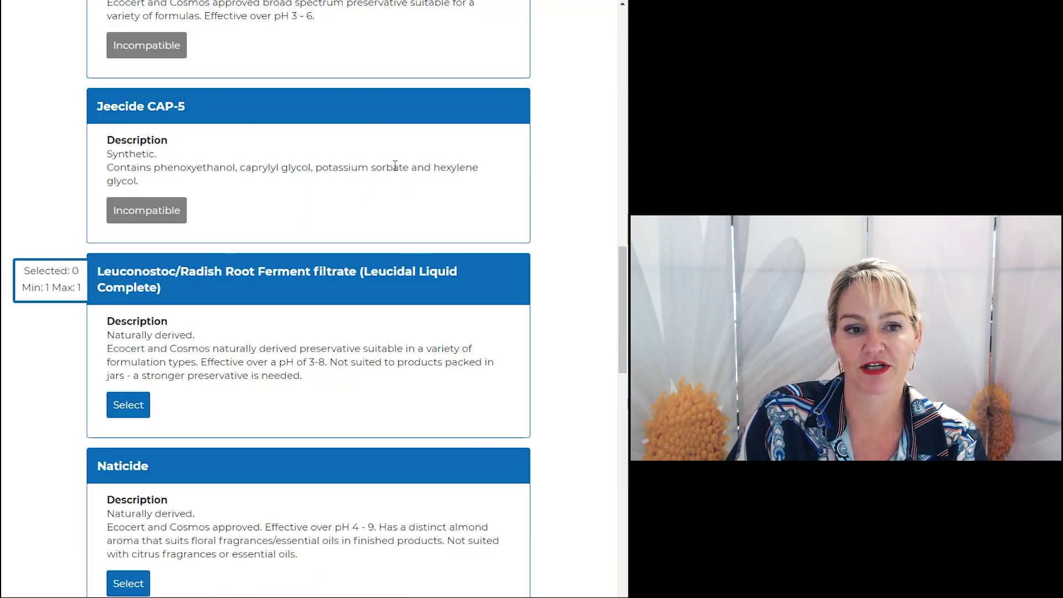
scroll(351, 108, up, 5)
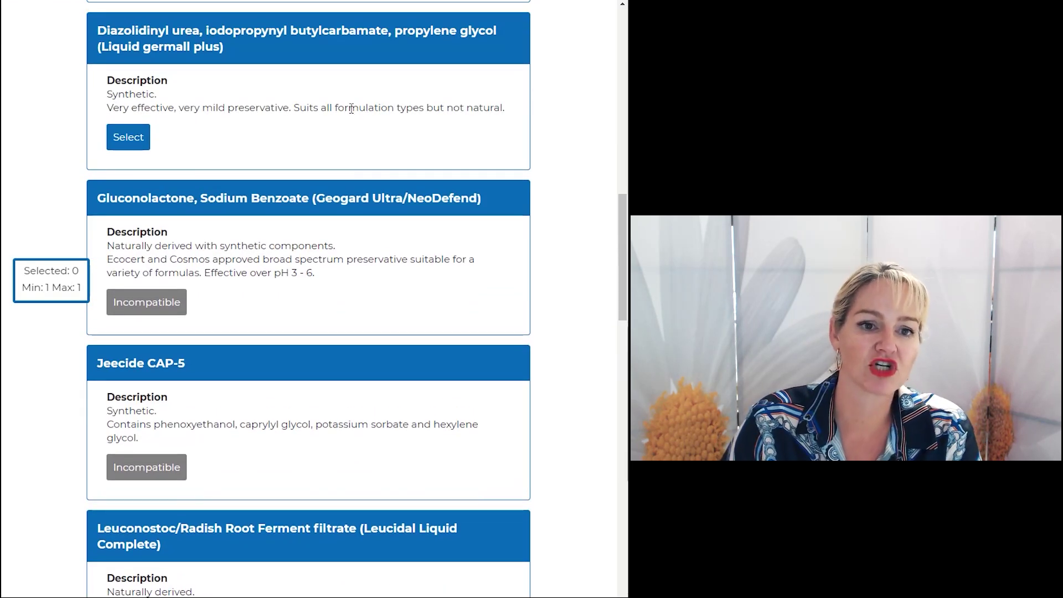
scroll(283, 90, down, 4)
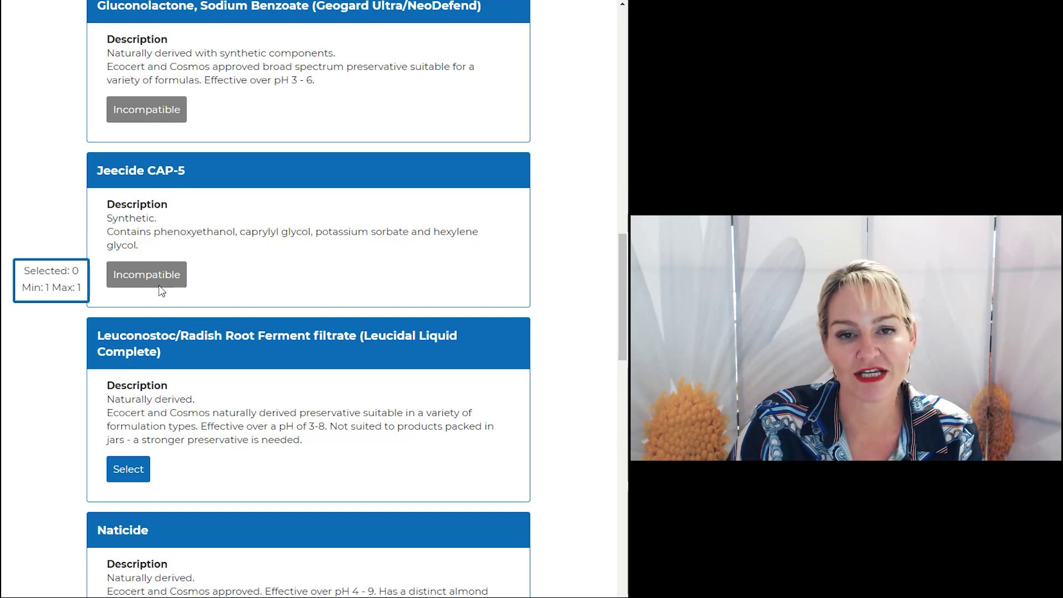
scroll(206, 292, down, 12)
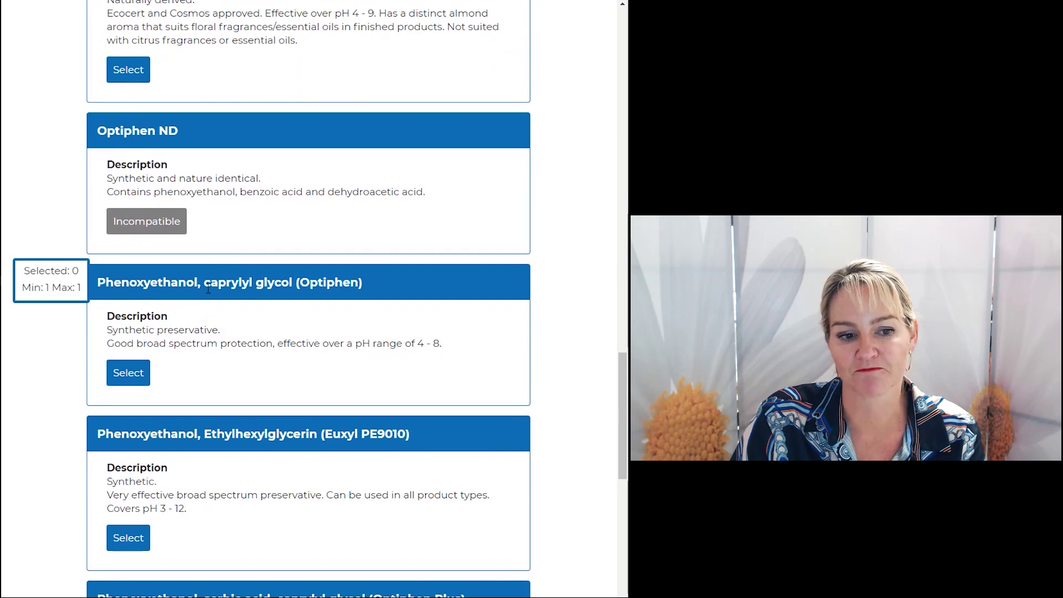
click(126, 379)
click(61, 287)
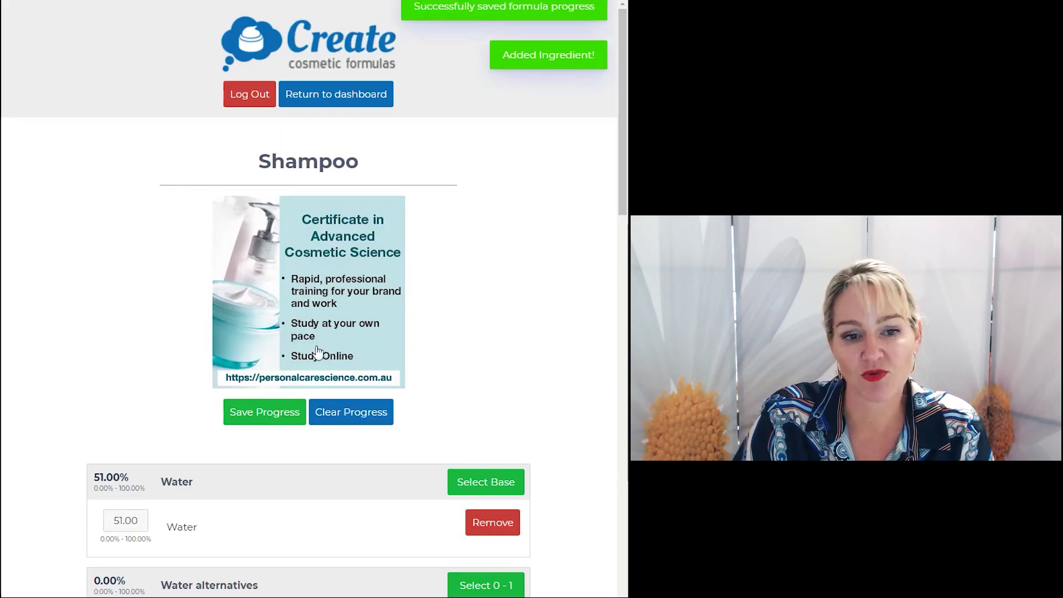
scroll(553, 311, down, 15)
scroll(556, 314, down, 1)
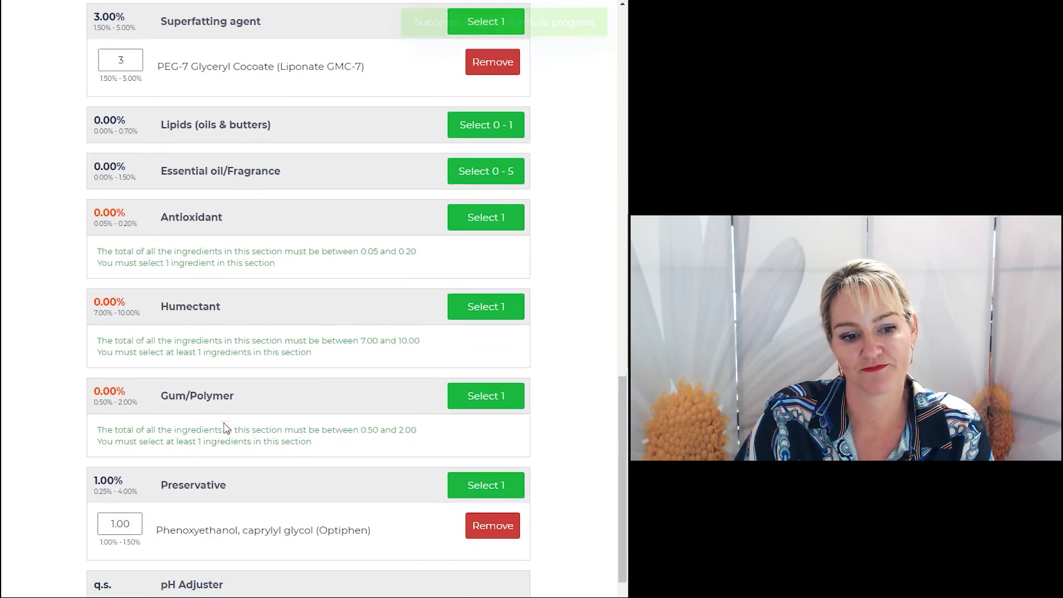
drag(131, 464, 104, 470)
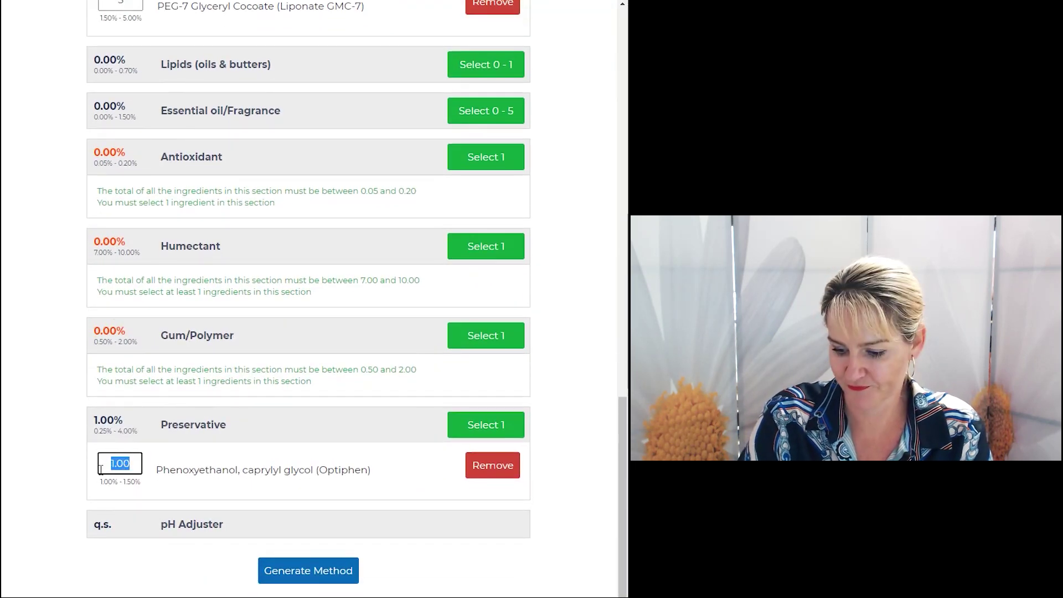
text(1.3)
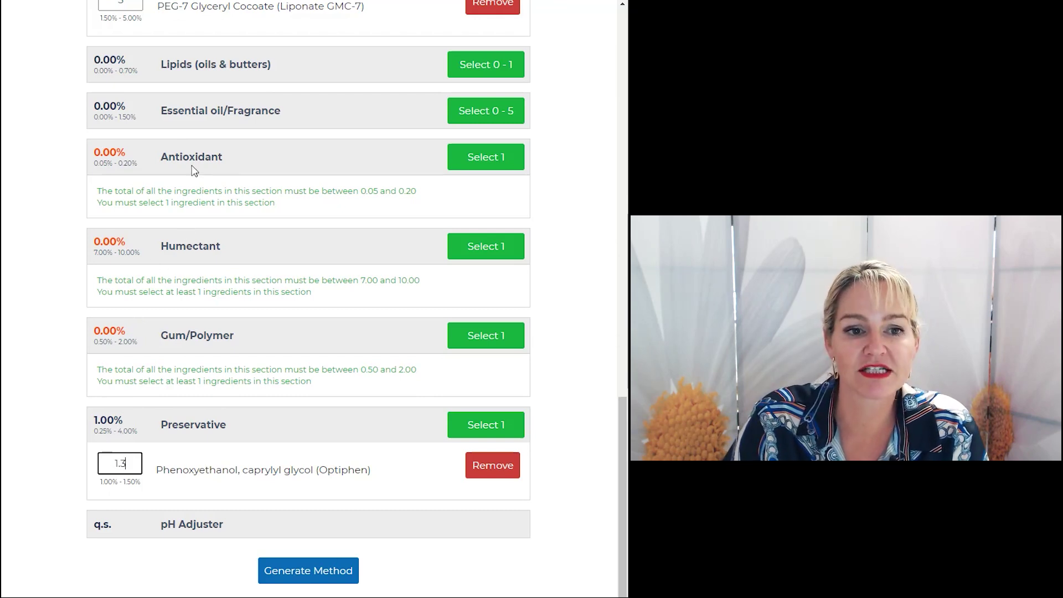
Add Tocopherol d-alpha 70% as the antioxidant and Glycerin as the humectant.
click(475, 161)
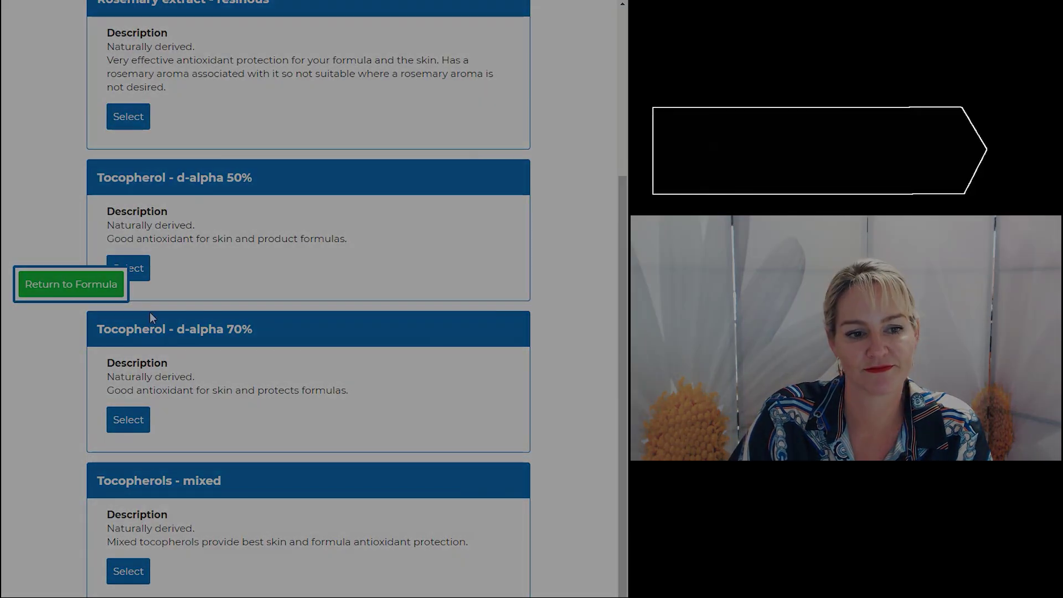
click(125, 421)
click(476, 264)
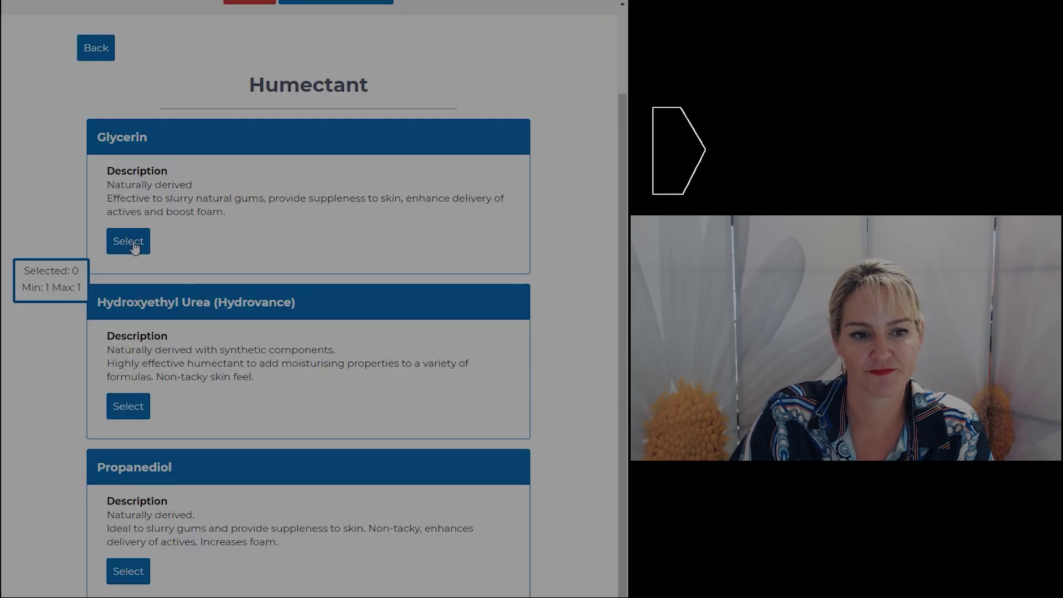
click(125, 239)
click(71, 281)
scroll(244, 446, down, 7)
scroll(246, 443, up, 10)
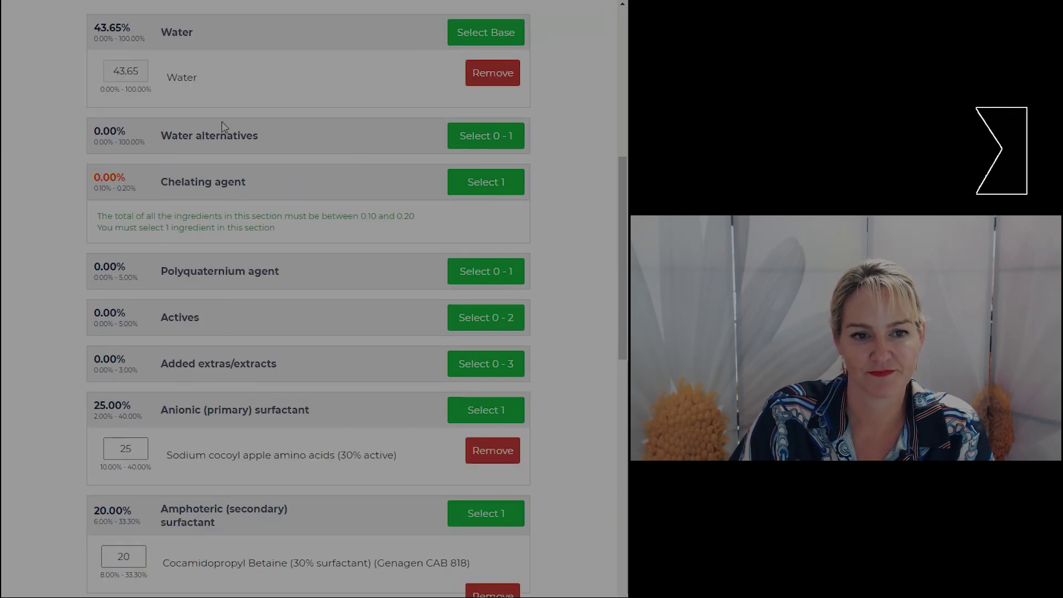
Add Sodium phytate as the chelating agent and Xanthan gum as the gum/polymer.
click(482, 180)
click(127, 420)
click(68, 281)
scroll(153, 330, down, 10)
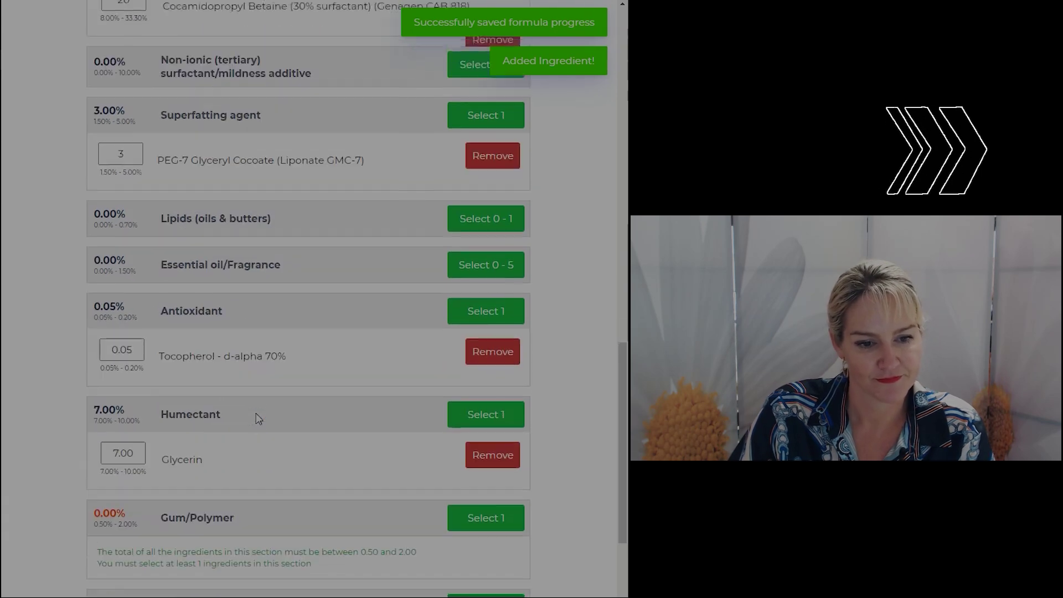
click(486, 327)
click(128, 571)
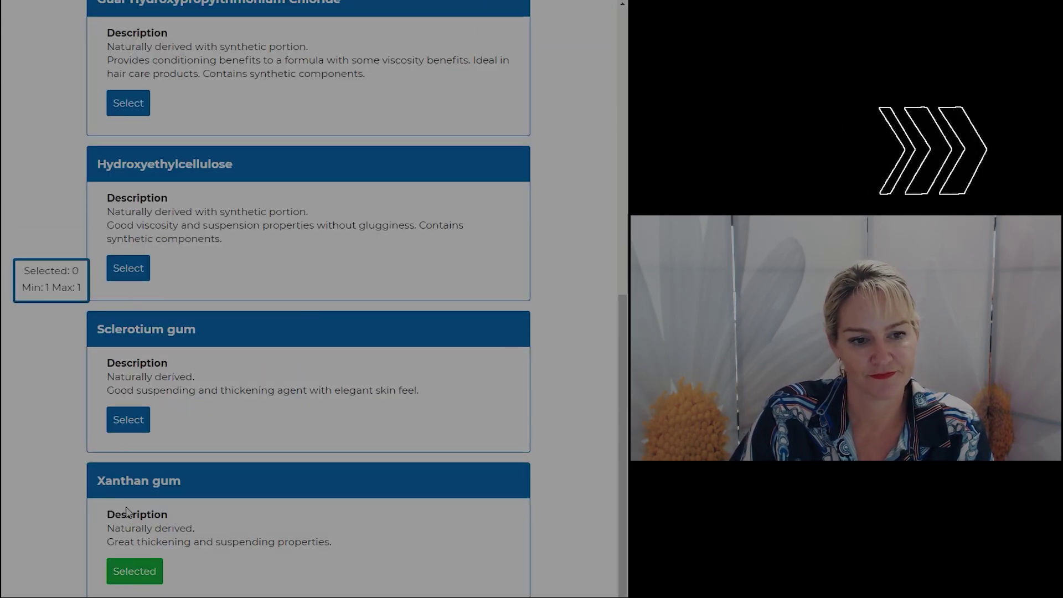
click(51, 280)
scroll(199, 284, down, 8)
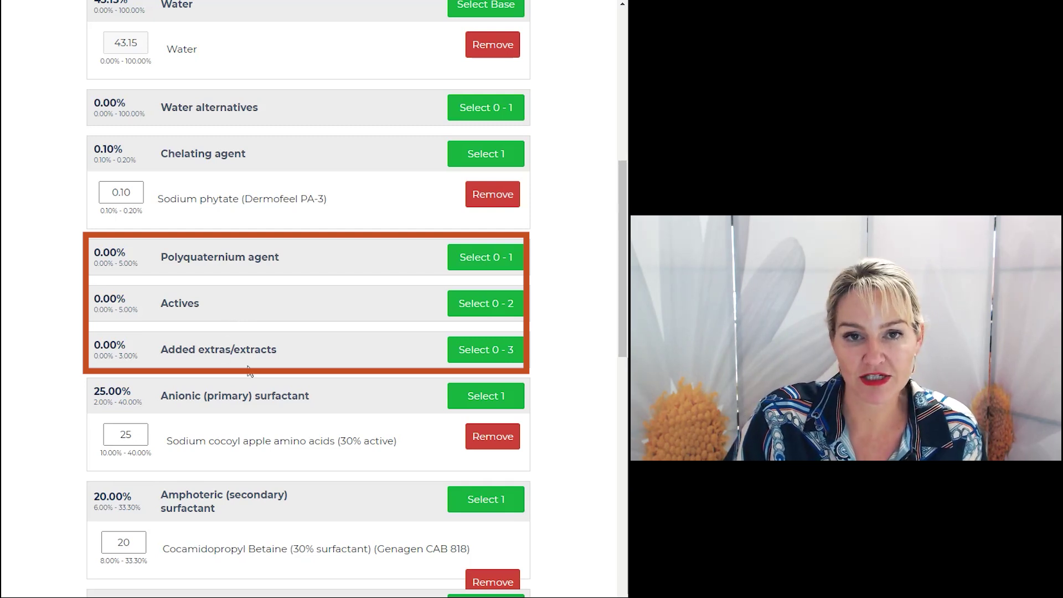
Choose Blue lotus and Calendula extracts as the added extras.
scroll(249, 372, down, 10)
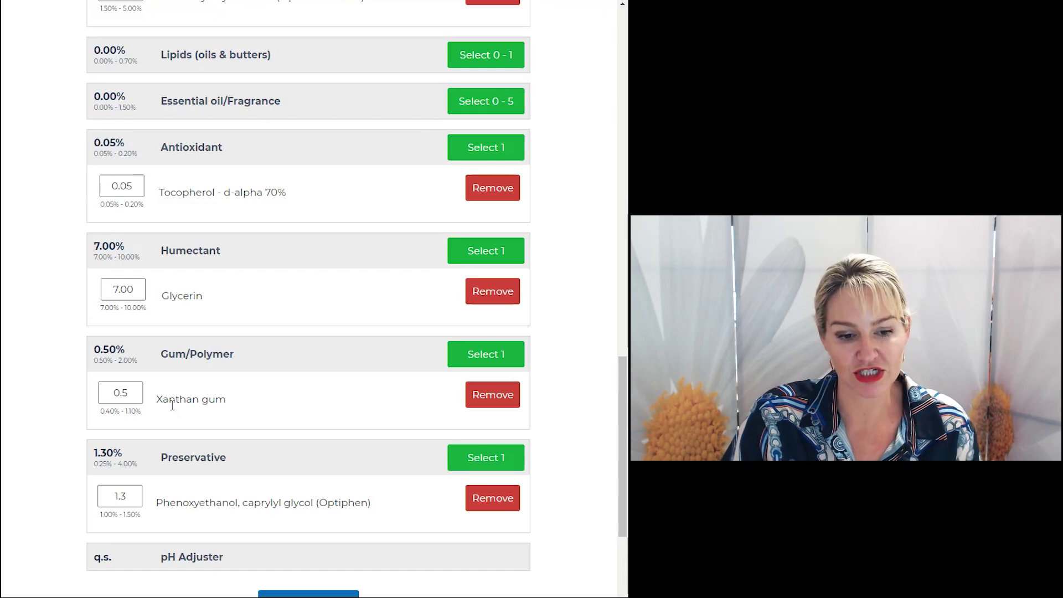
scroll(292, 406, up, 10)
scroll(295, 401, up, 2)
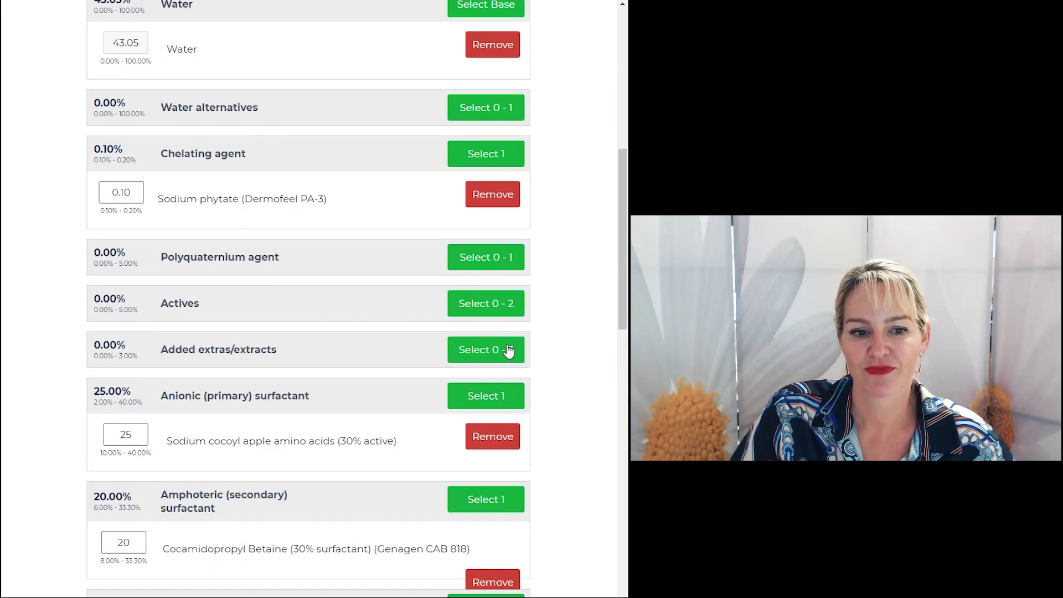
click(507, 349)
scroll(238, 302, down, 3)
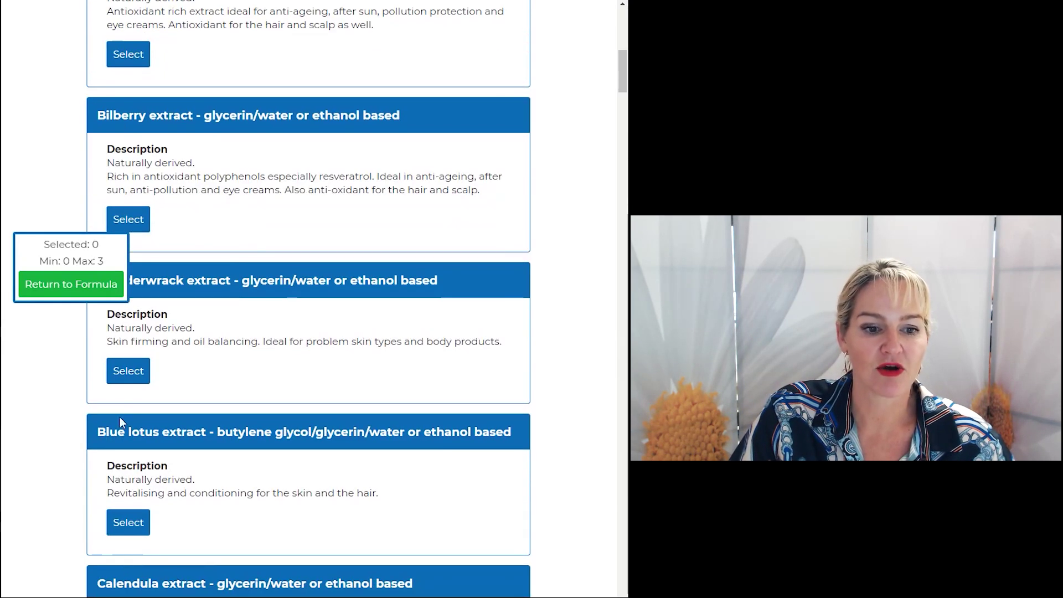
click(127, 523)
scroll(166, 506, down, 3)
click(145, 485)
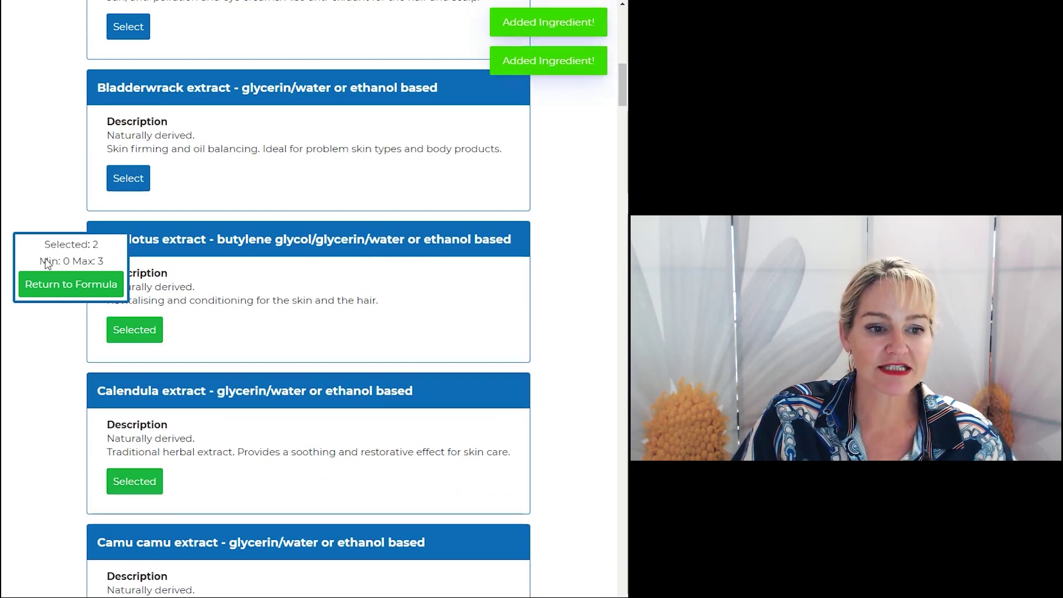
click(43, 293)
Set the Blue lotus and Calendula extract amounts to 1% each.
scroll(159, 333, down, 2)
scroll(159, 334, down, 5)
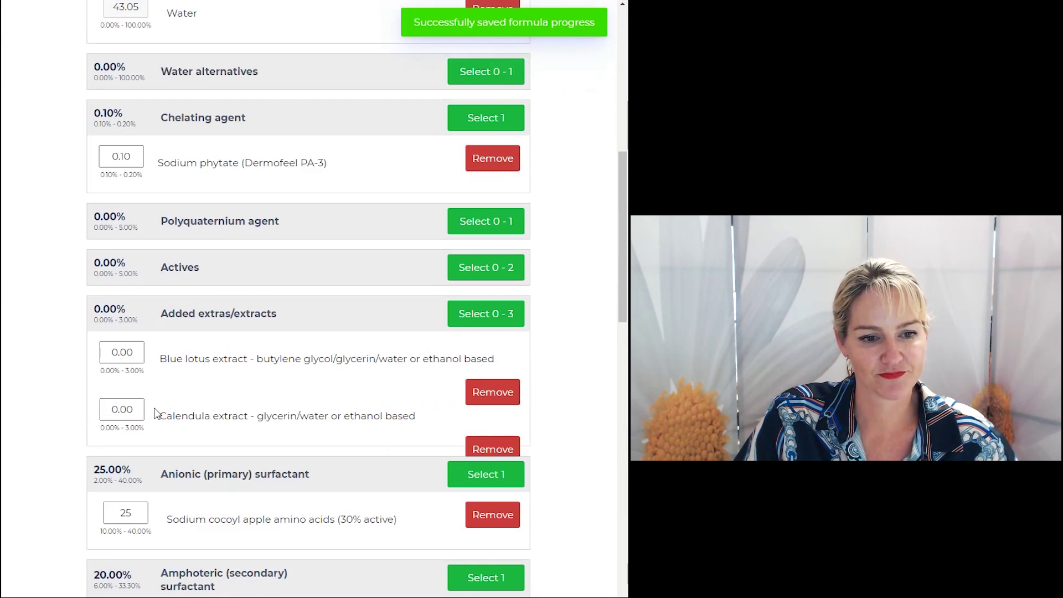
double_click(120, 352)
text(1)
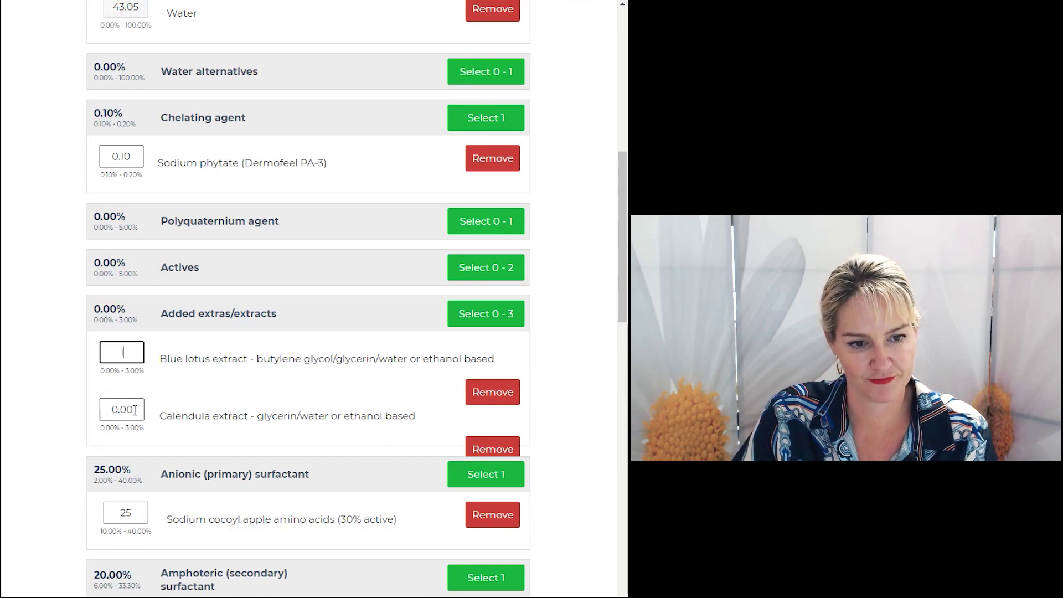
double_click(119, 410)
text(1)
click(371, 288)
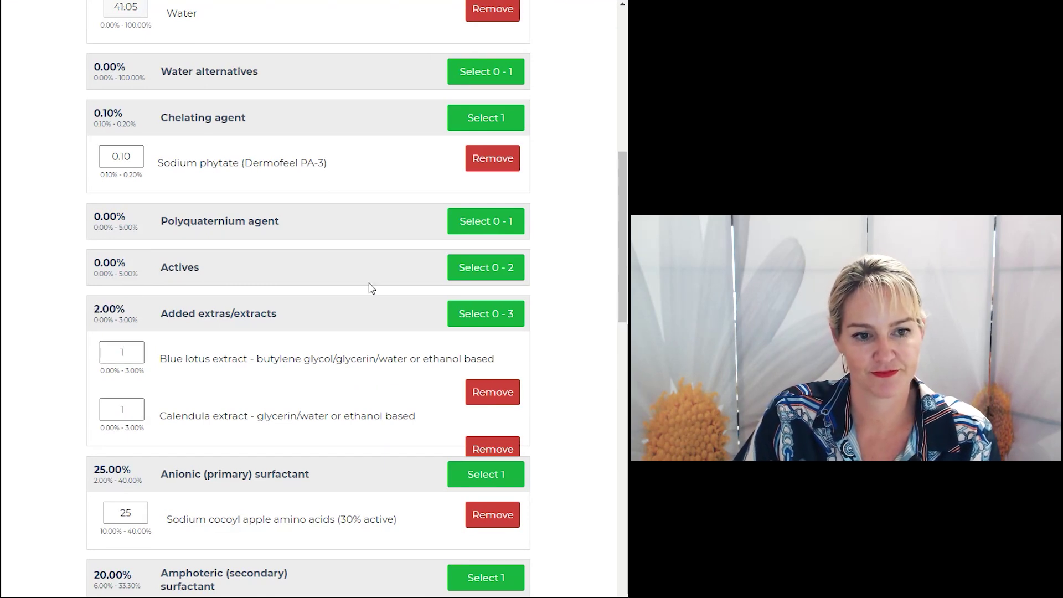
click(468, 280)
Add Hydrolysed Silk Protein as an active at 1%.
scroll(225, 330, down, 5)
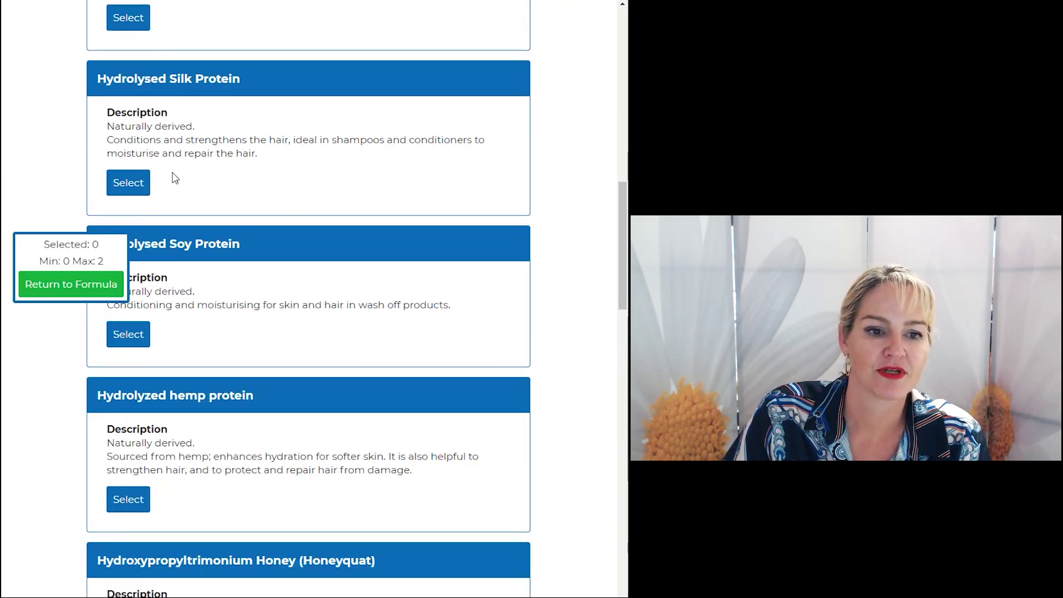
click(135, 189)
click(66, 284)
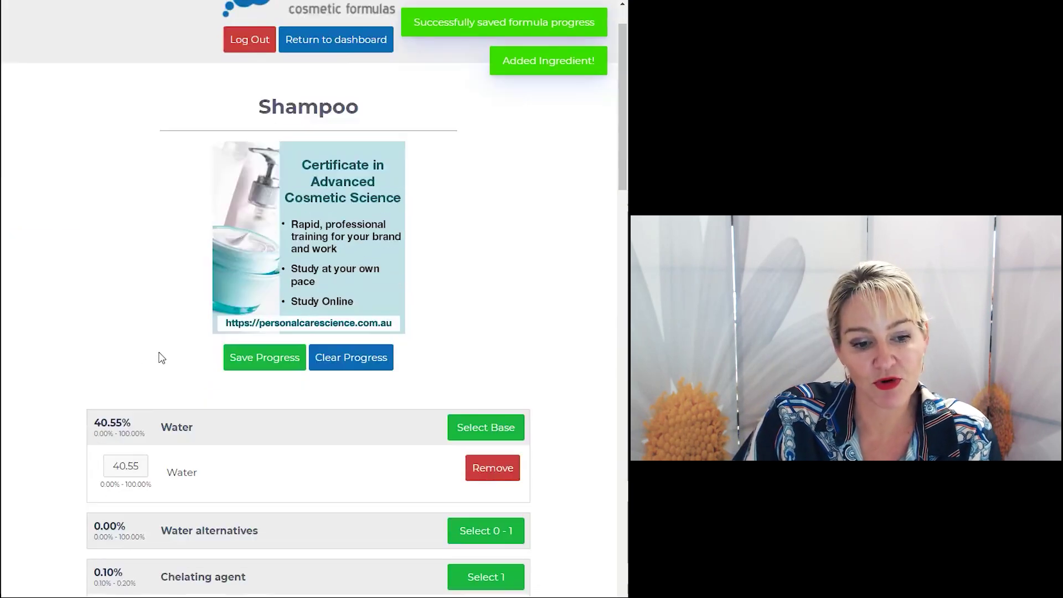
scroll(159, 356, down, 6)
double_click(119, 307)
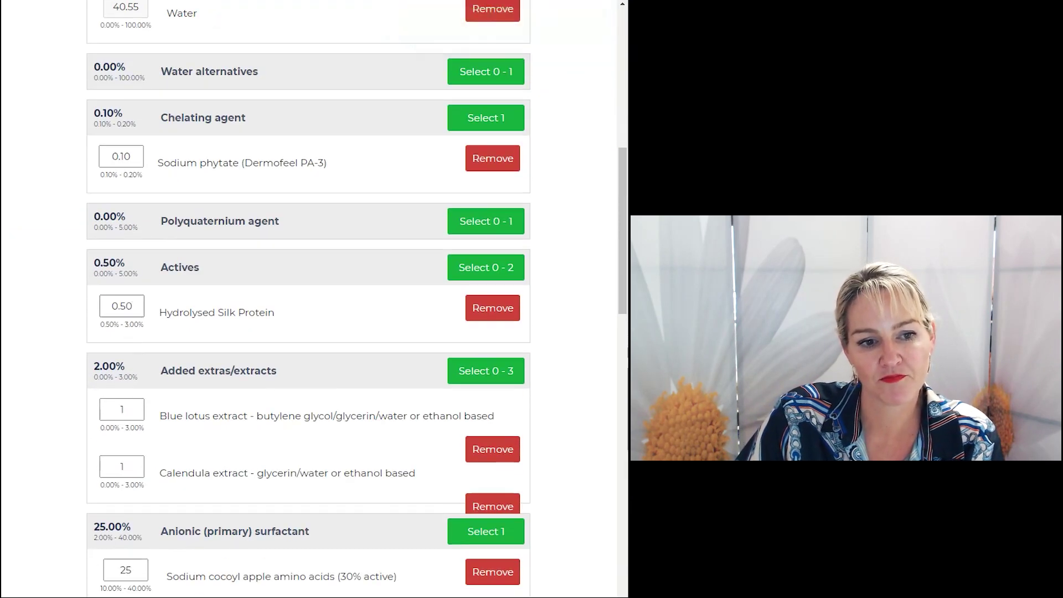
text(1)
click(218, 325)
scroll(219, 327, down, 10)
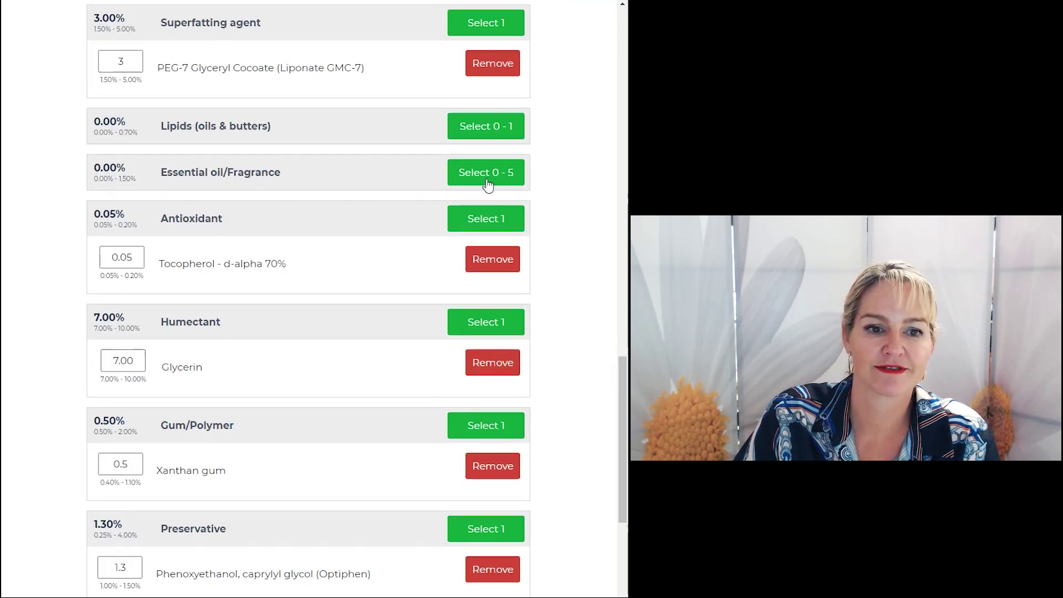
Choose Chamomile Wild Maroc and Clary sage as the essential oils.
click(486, 172)
scroll(194, 470, down, 3)
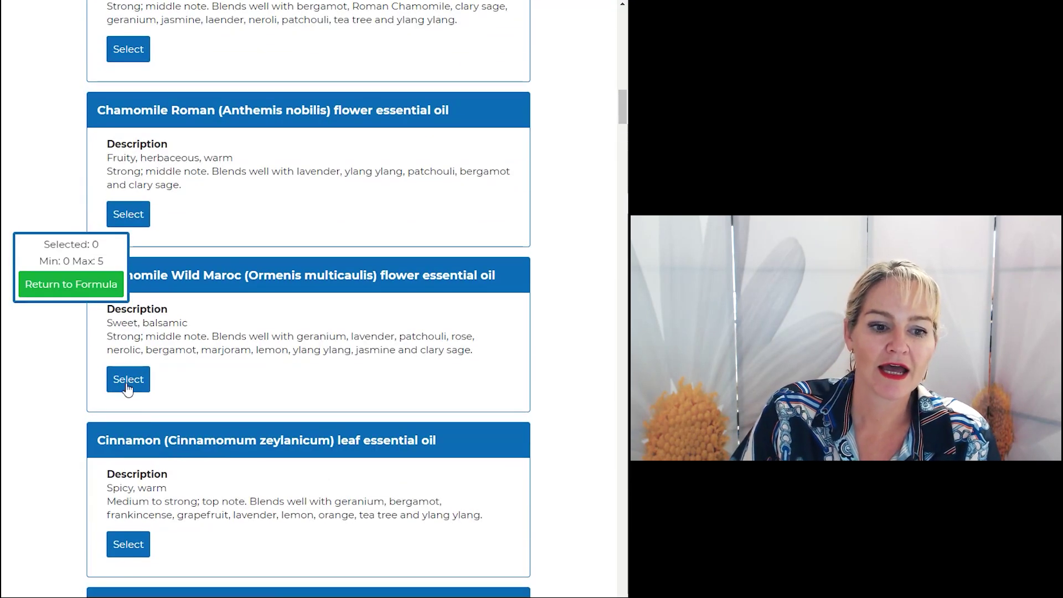
click(128, 382)
scroll(139, 531, down, 8)
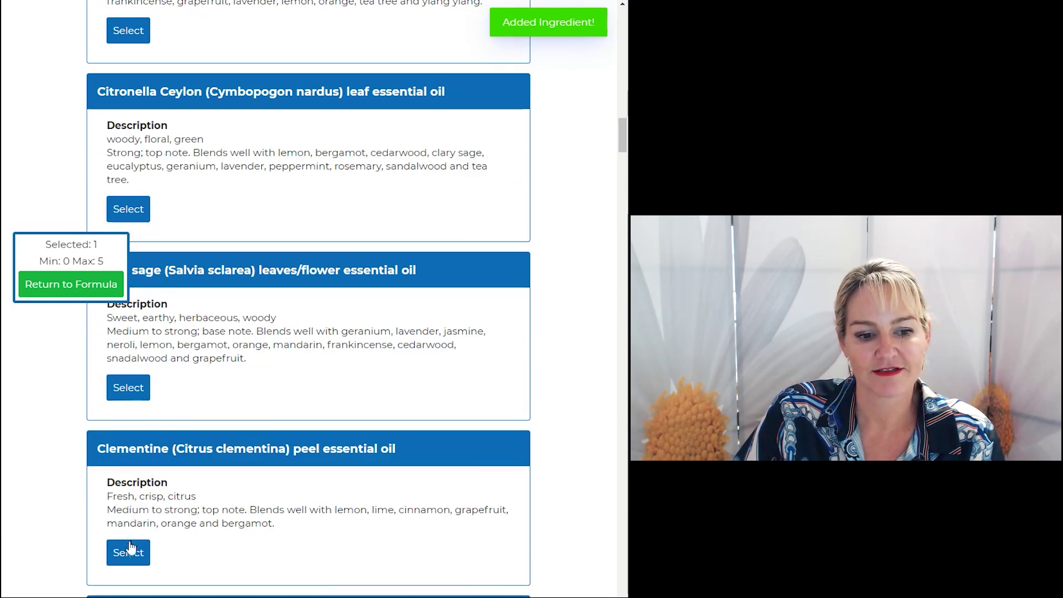
click(138, 390)
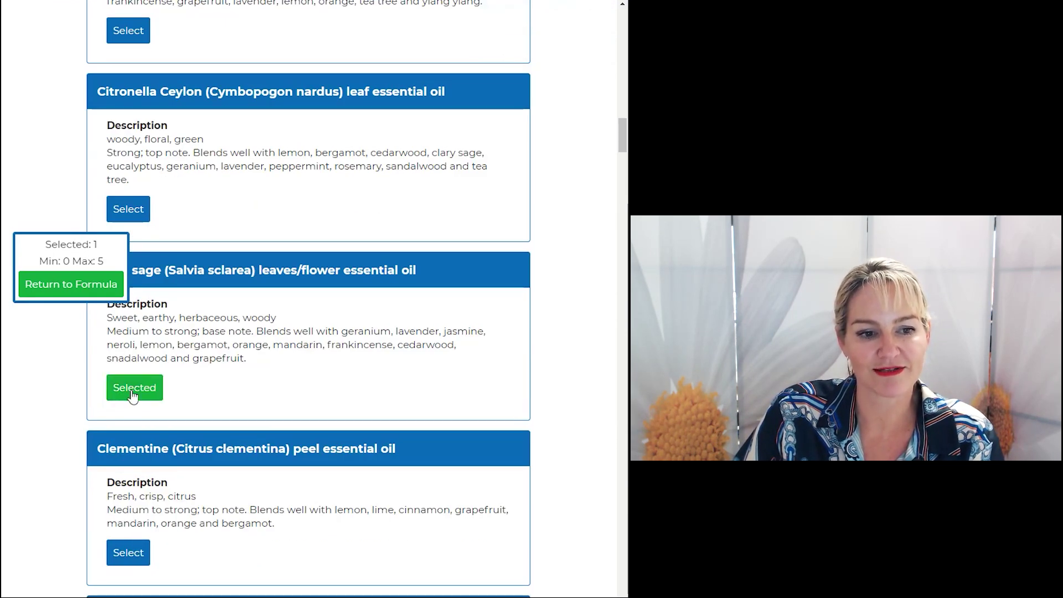
click(67, 284)
Set Chamomile and Clary sage oils to 0.2% each and generate the ingredient table and method.
scroll(281, 508, down, 15)
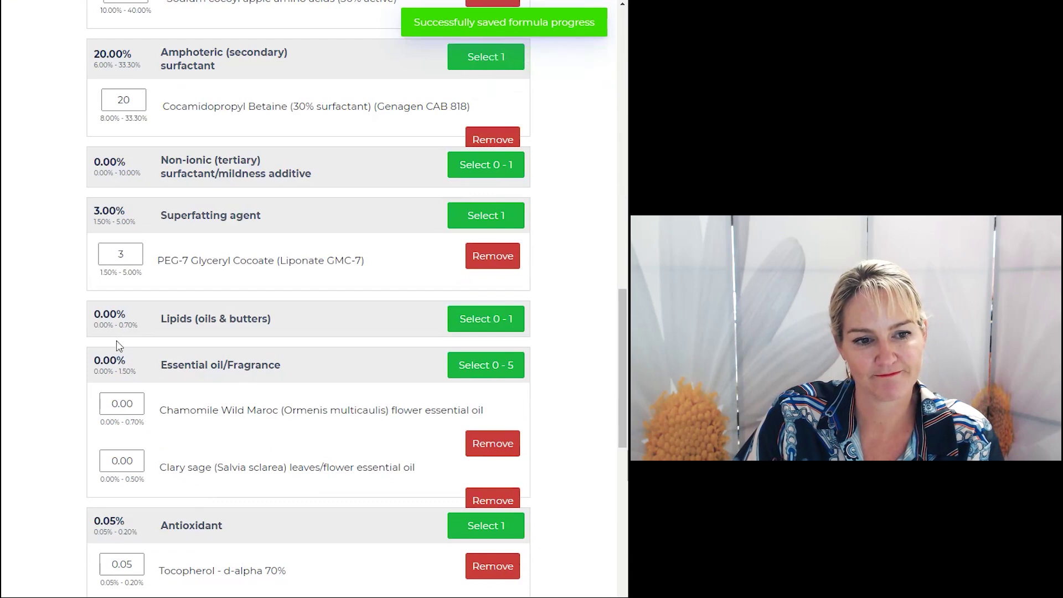
scroll(119, 355, down, 5)
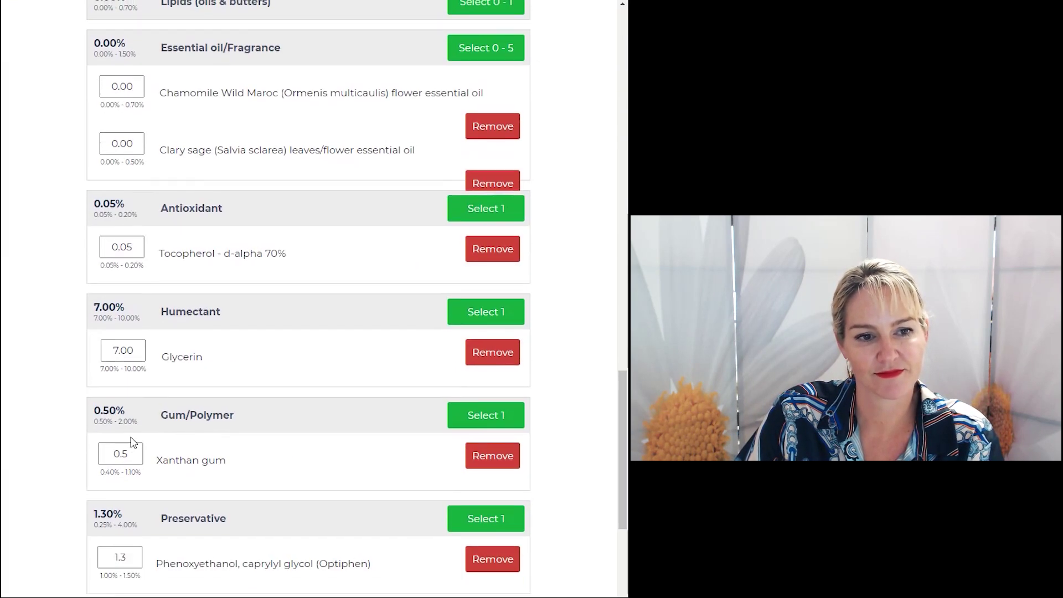
scroll(133, 441, up, 5)
drag(133, 403, 127, 404)
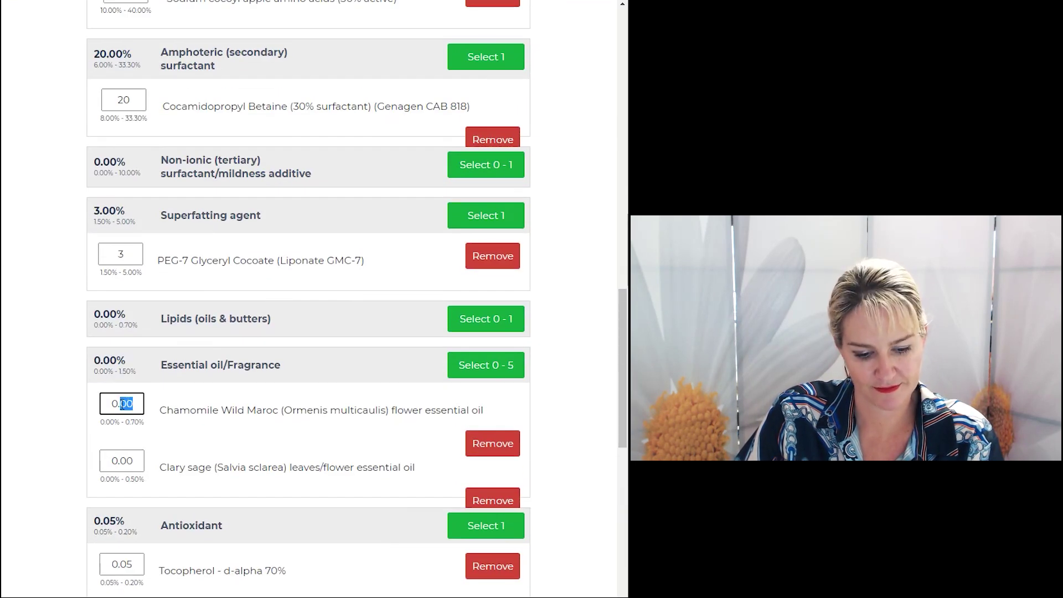
text(2)
double_click(131, 460)
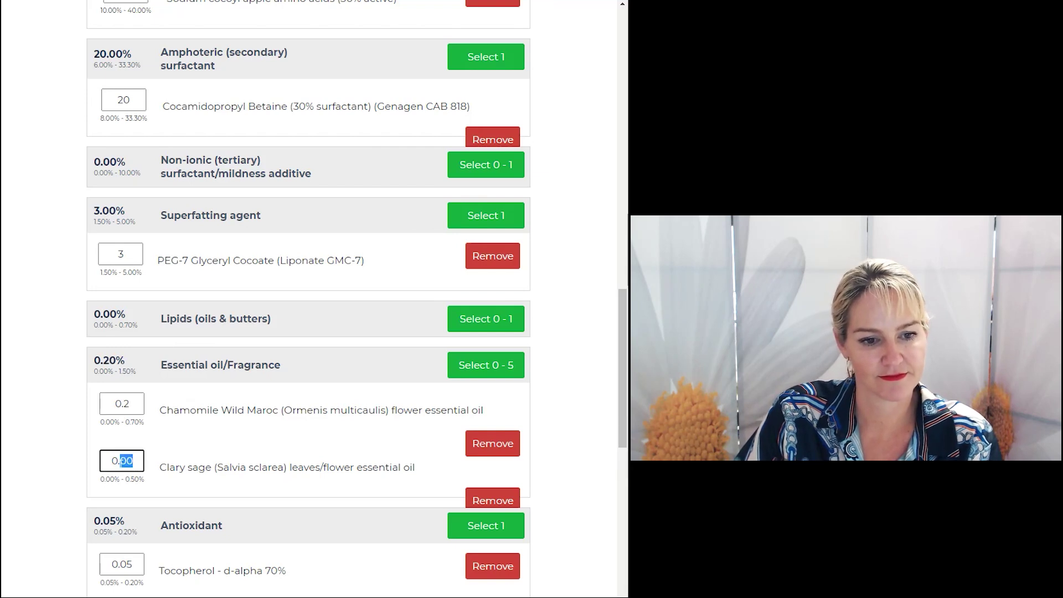
text(0.2)
click(299, 453)
scroll(299, 453, down, 10)
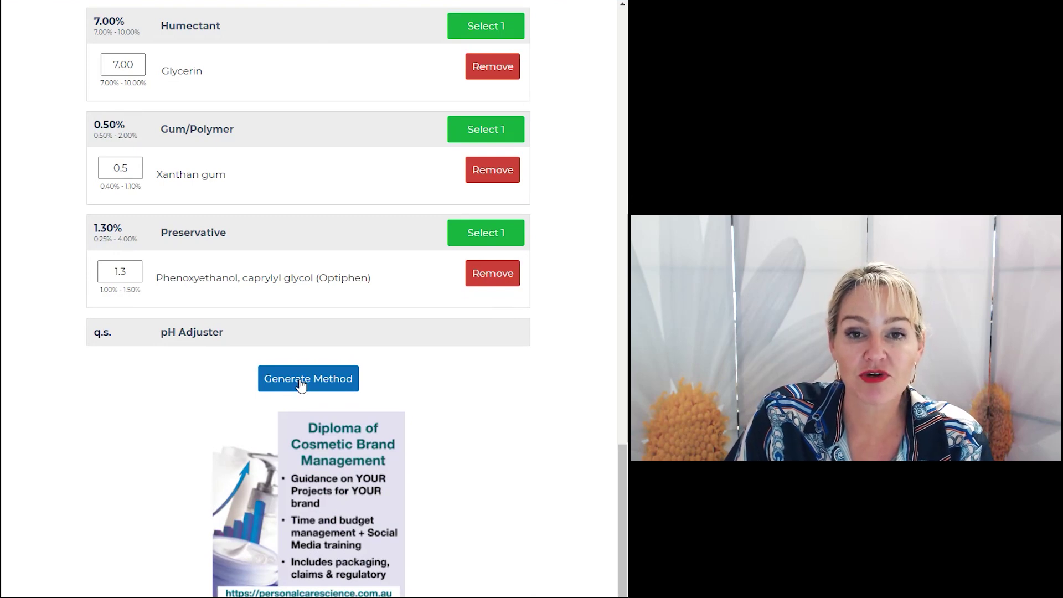
click(301, 383)
Scroll through the generated phase A–E ingredient table and six-step method ending at pH 6.2–6.7.
scroll(301, 313, down, 6)
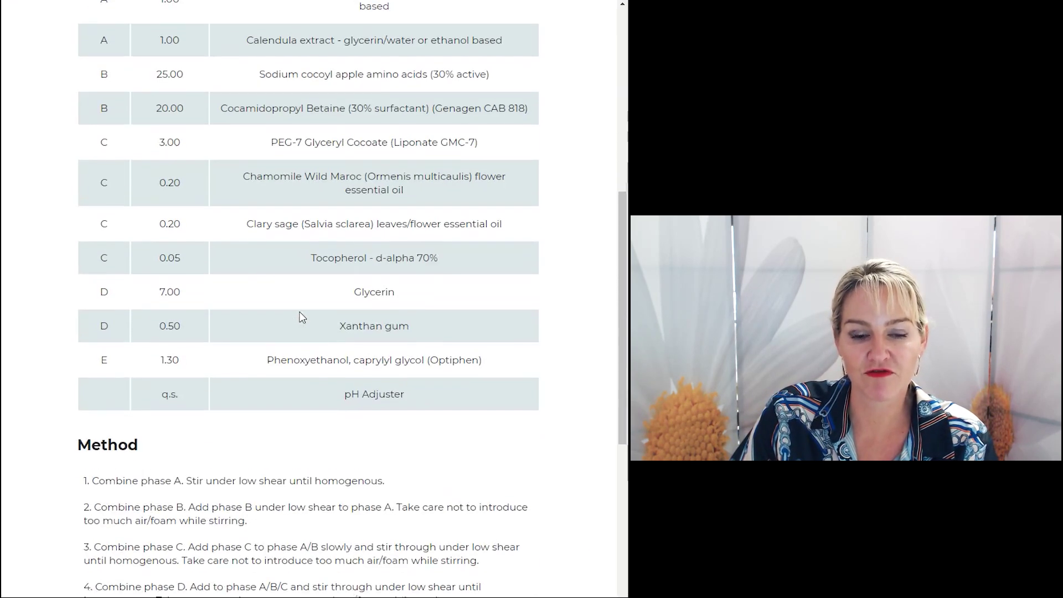
scroll(302, 317, down, 4)
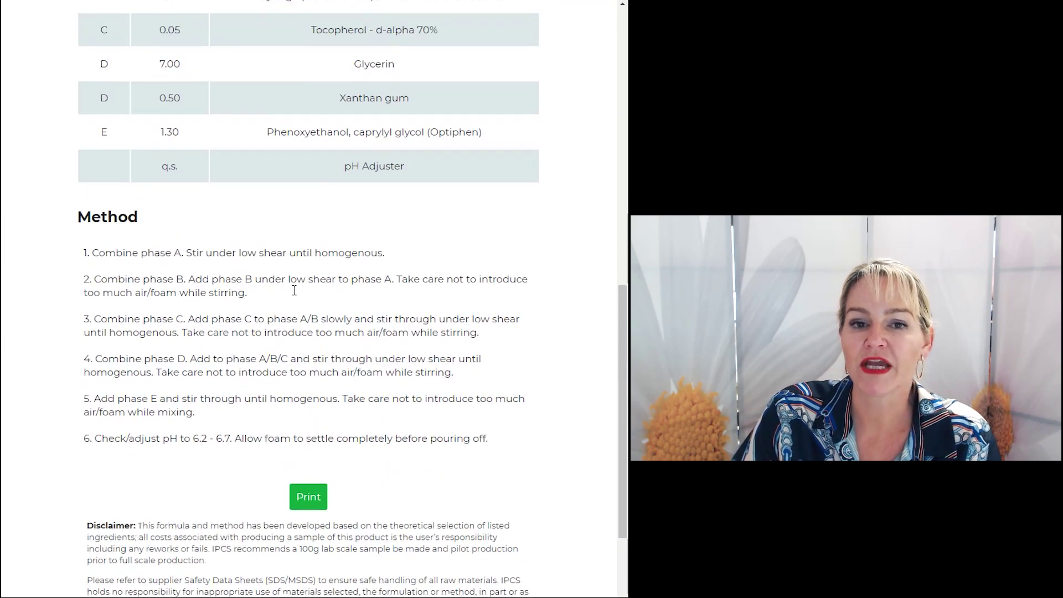
scroll(294, 290, up, 9)
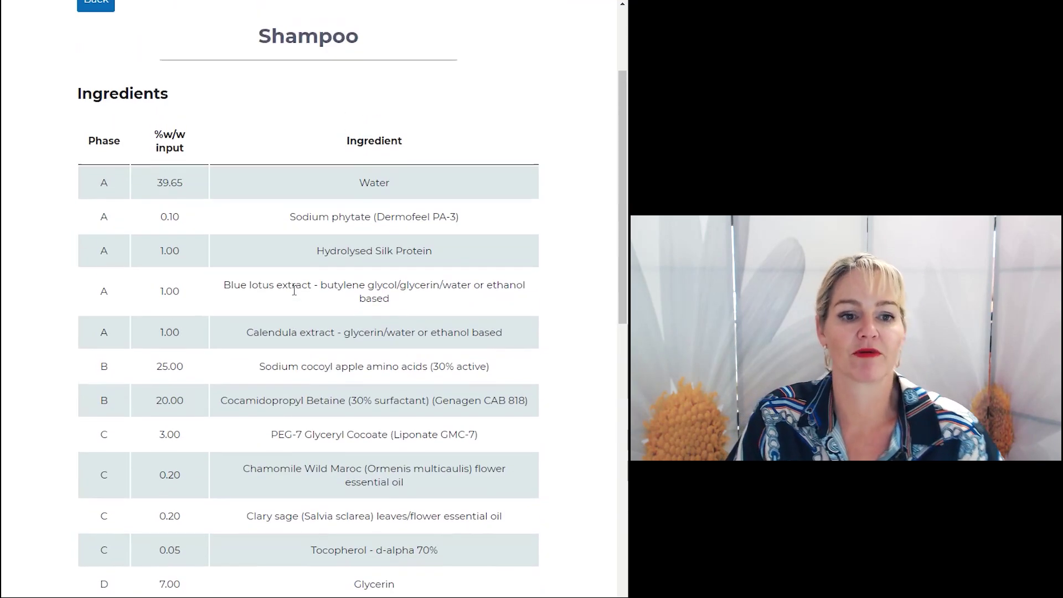
scroll(294, 290, up, 1)
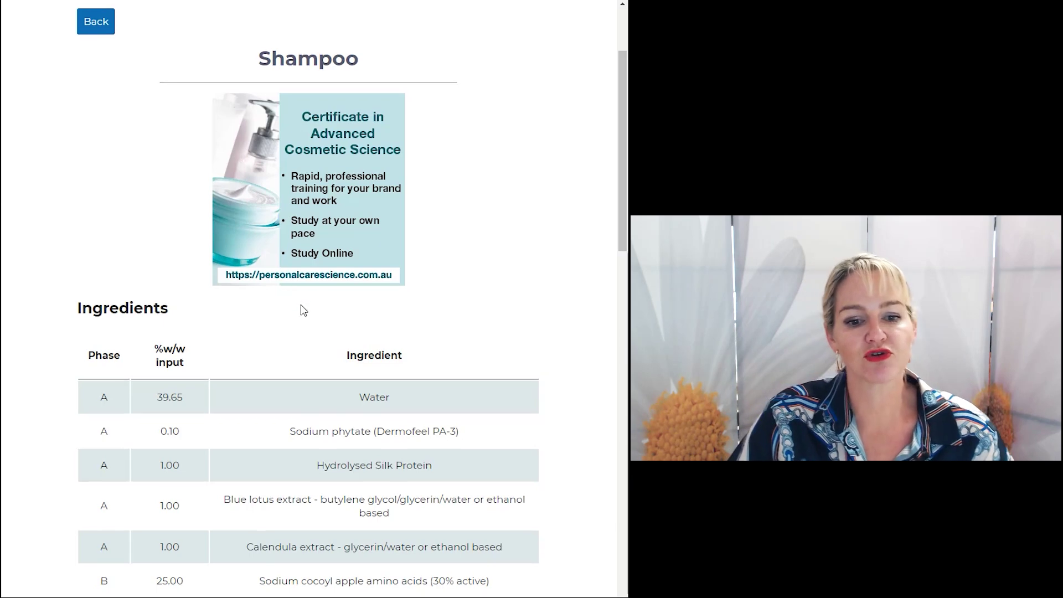
scroll(302, 308, down, 10)
scroll(258, 309, down, 6)
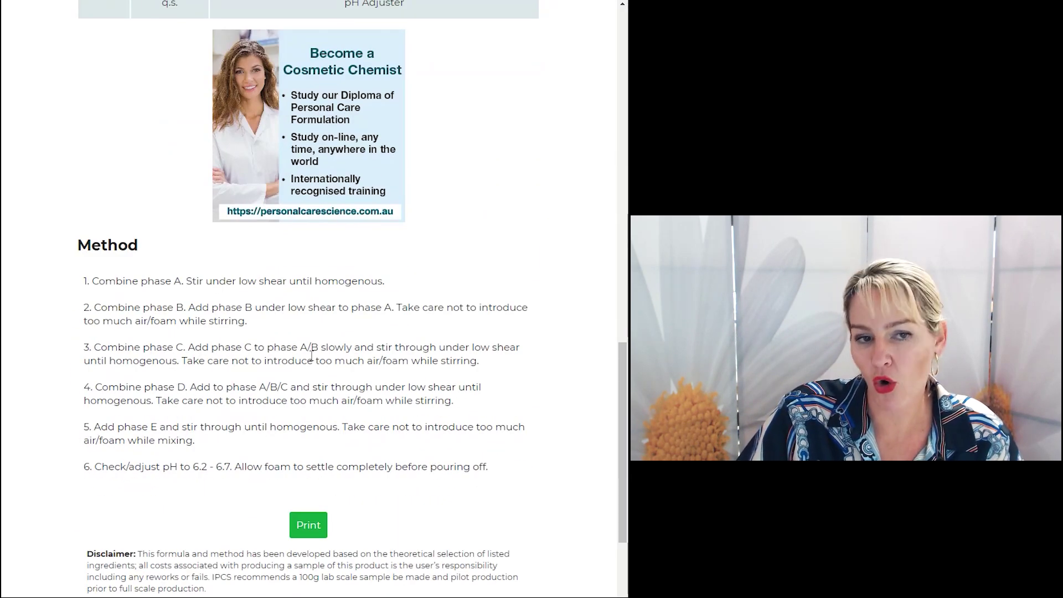
scroll(209, 403, down, 1)
scroll(208, 404, up, 6)
scroll(228, 227, down, 7)
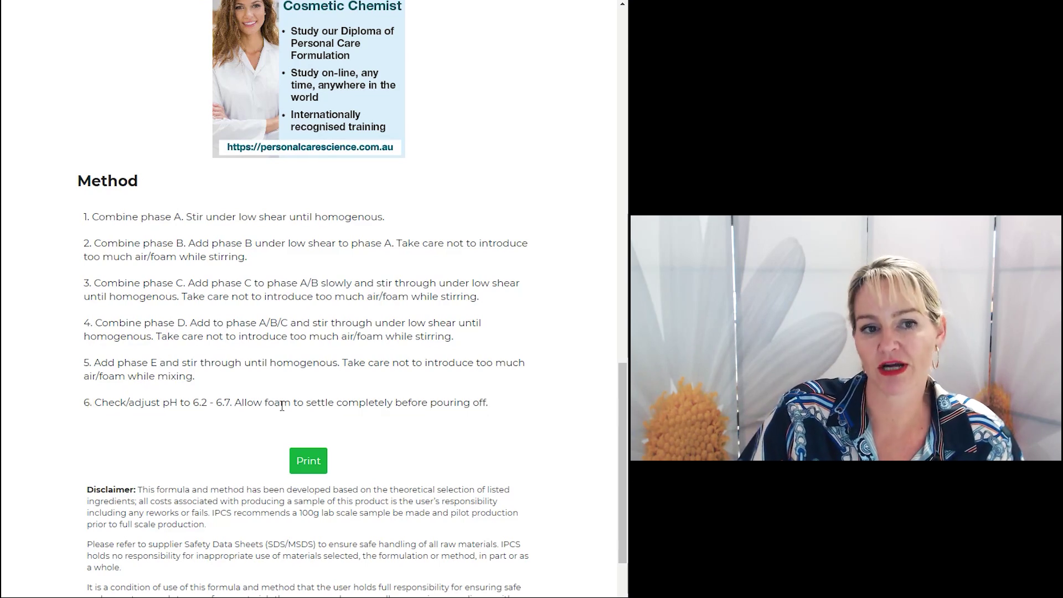
scroll(424, 354, up, 8)
scroll(426, 351, up, 6)
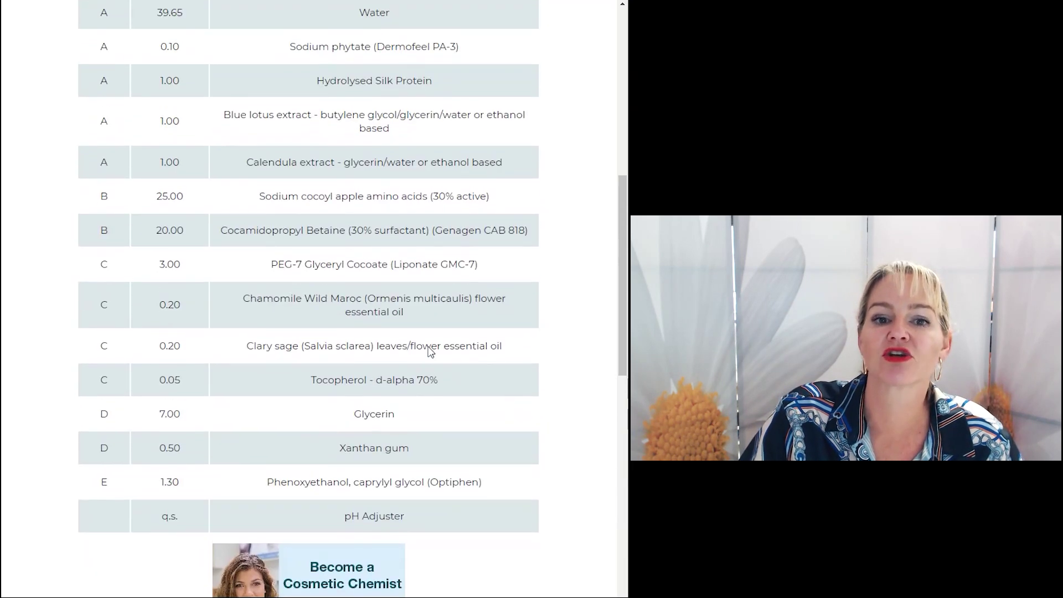